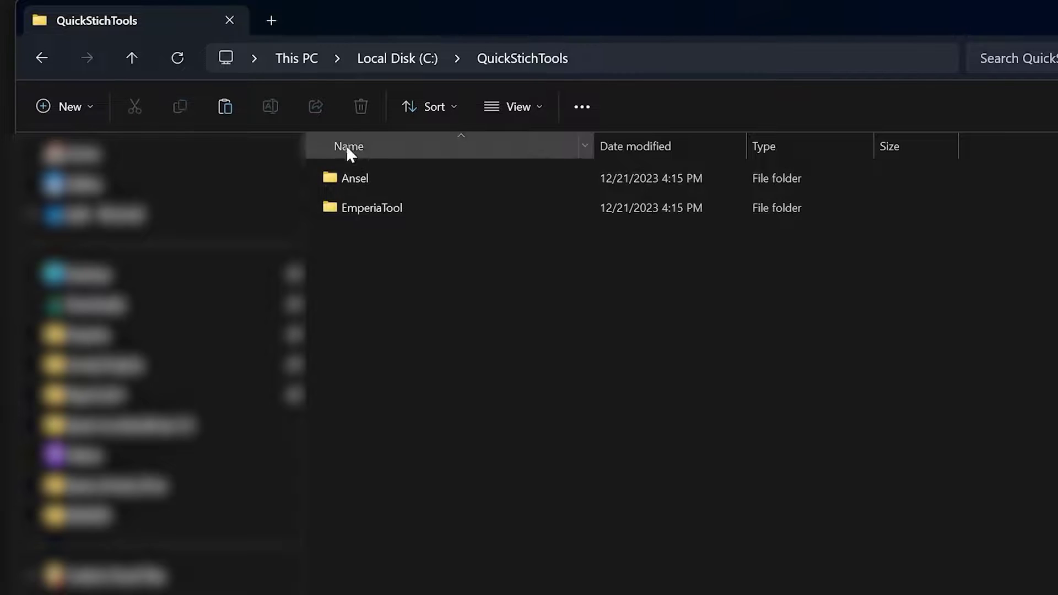
# - Copy the Ansel and EmperiaTool folders from the QuickStichTools folder
pyautogui.hotkey('ctrl', 'a')
pyautogui.rightClick(349, 184)
pyautogui.click(480, 541)
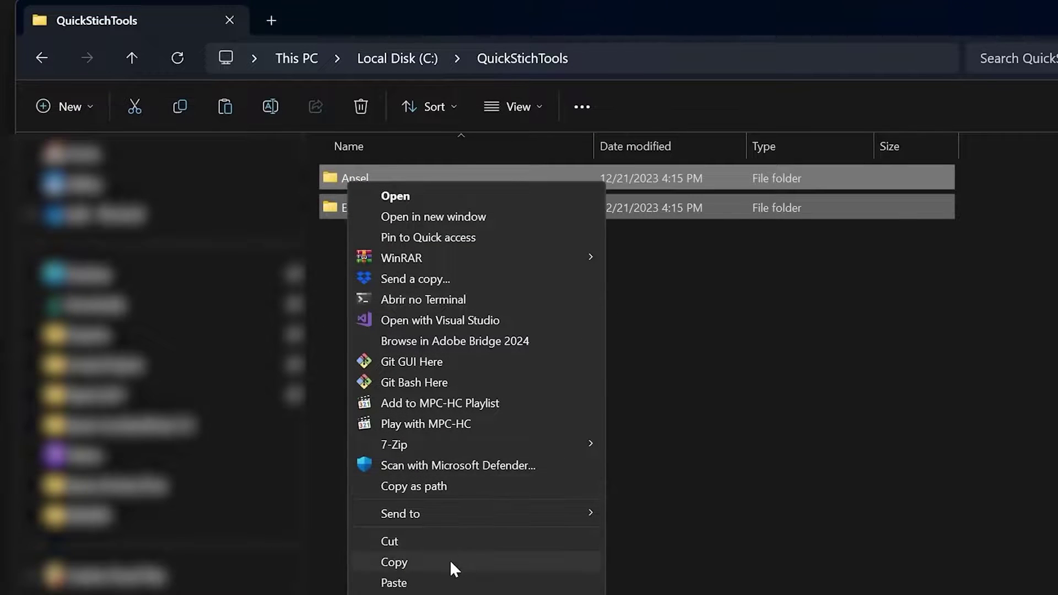
pyautogui.click(450, 561)
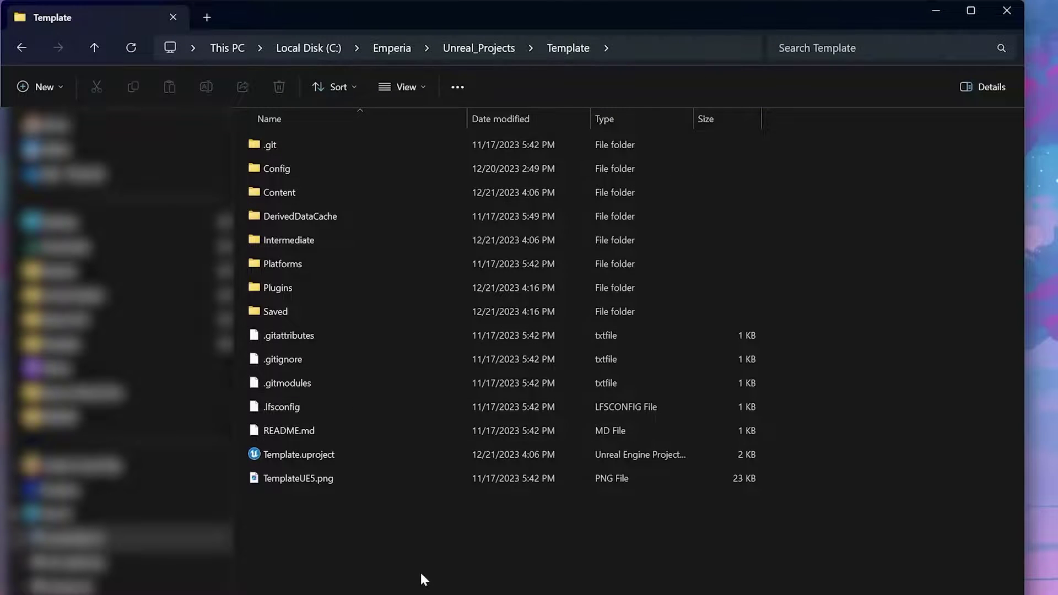
# - Paste the copied folders into the Plugins folder of the Template Unreal project
pyautogui.doubleClick(278, 287)
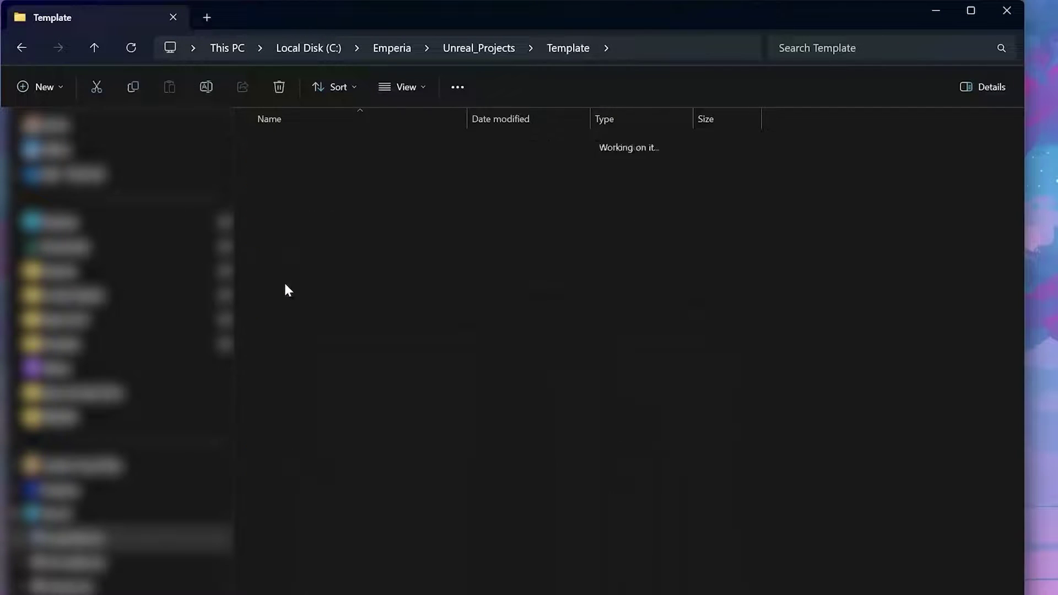
pyautogui.rightClick(411, 353)
pyautogui.click(492, 590)
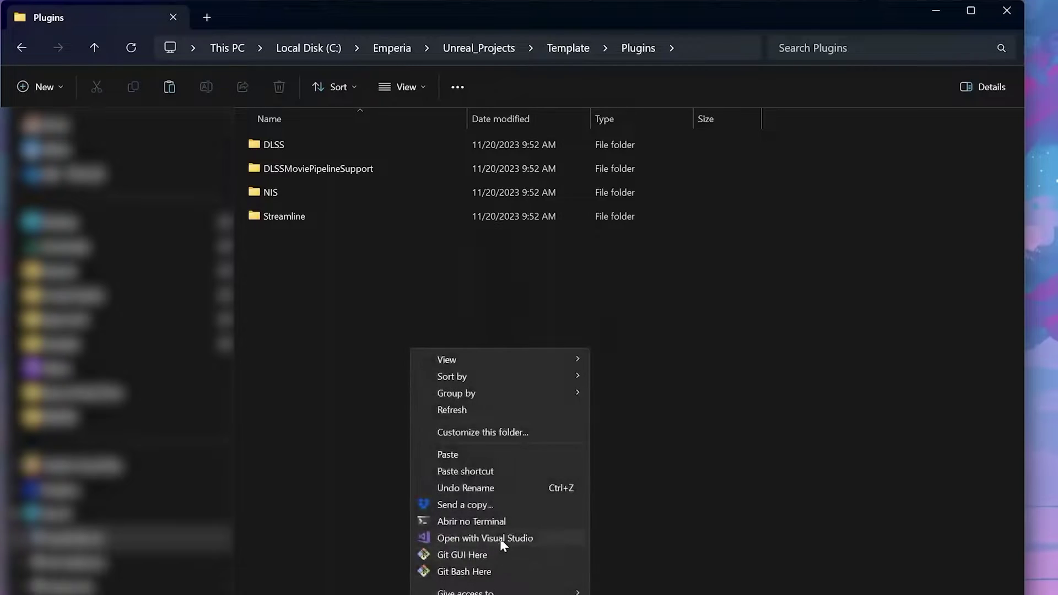
pyautogui.click(491, 452)
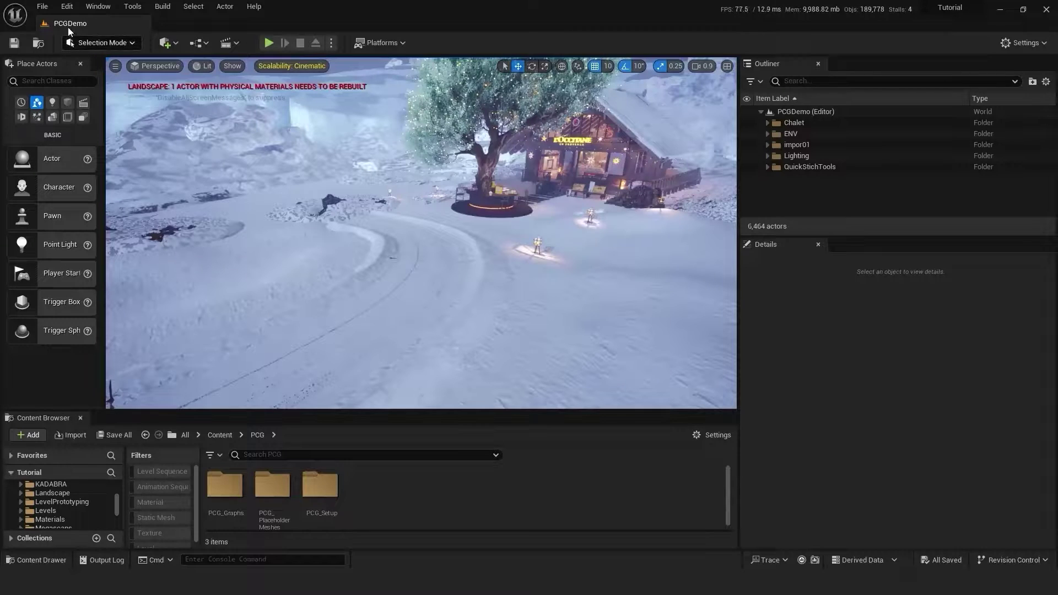
# - Open the editor's plugin list and search it for PCG
pyautogui.click(66, 5)
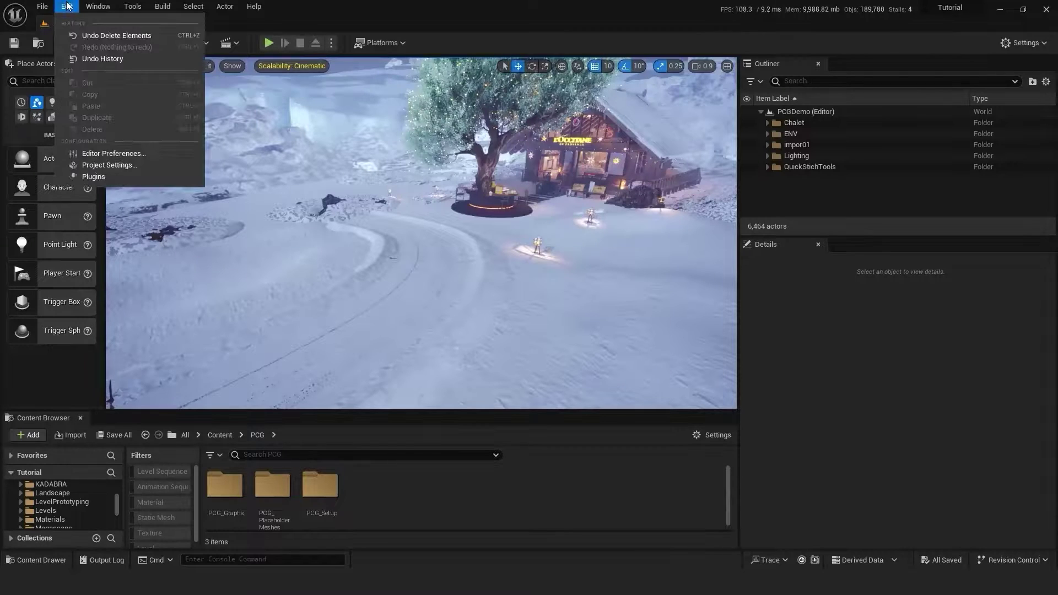
pyautogui.click(97, 174)
pyautogui.write('PCG')
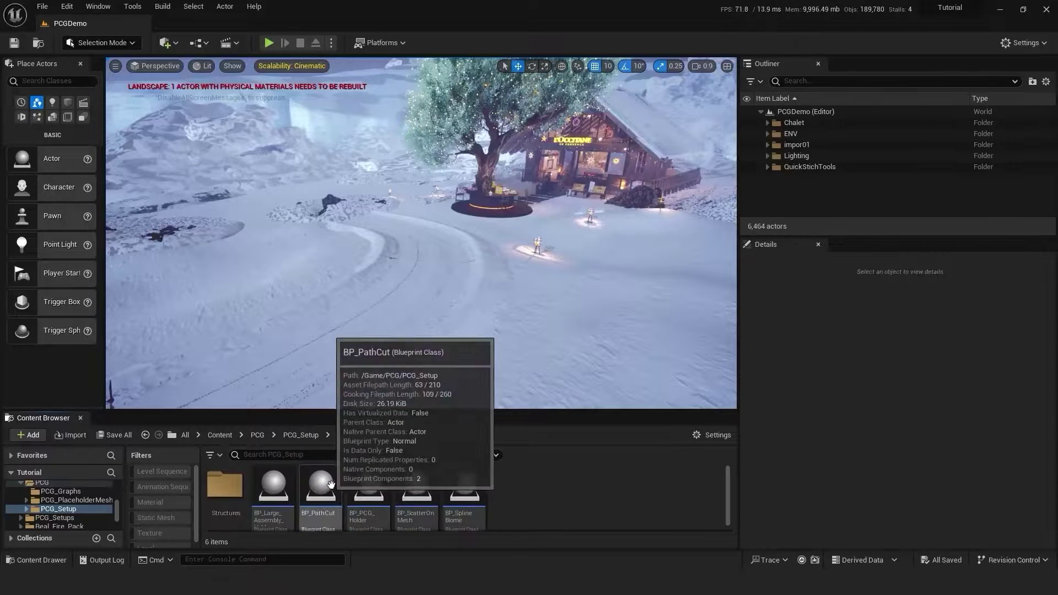
# - Place BP_SplineBiome on the snow in front of the chalet and start pulling its spline out as the biome boundary
pyautogui.moveTo(457, 489); pyautogui.dragTo(419, 298)
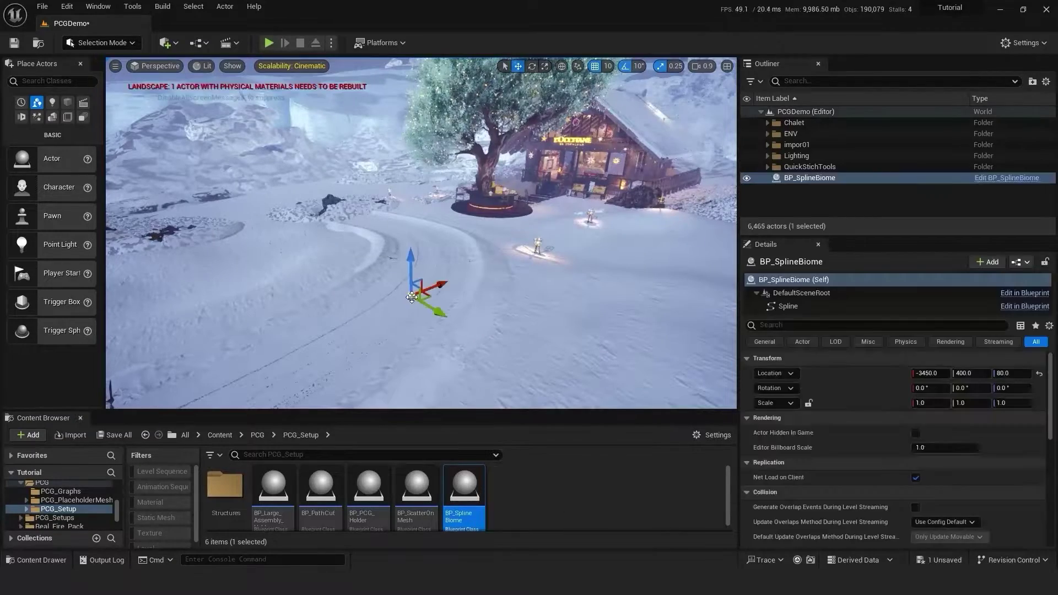
pyautogui.click(504, 246)
pyautogui.moveTo(504, 246); pyautogui.dragTo(414, 292, button='right')
pyautogui.moveTo(367, 292); pyautogui.dragTo(578, 134)
pyautogui.moveTo(577, 133); pyautogui.dragTo(529, 166, button='right')
pyautogui.moveTo(356, 286); pyautogui.dragTo(656, 389)
pyautogui.moveTo(655, 386); pyautogui.dragTo(496, 353, button='right')
# - Extend the biome spline with further points so that it encloses the area around the chalet and the snow track
pyautogui.click(469, 324)
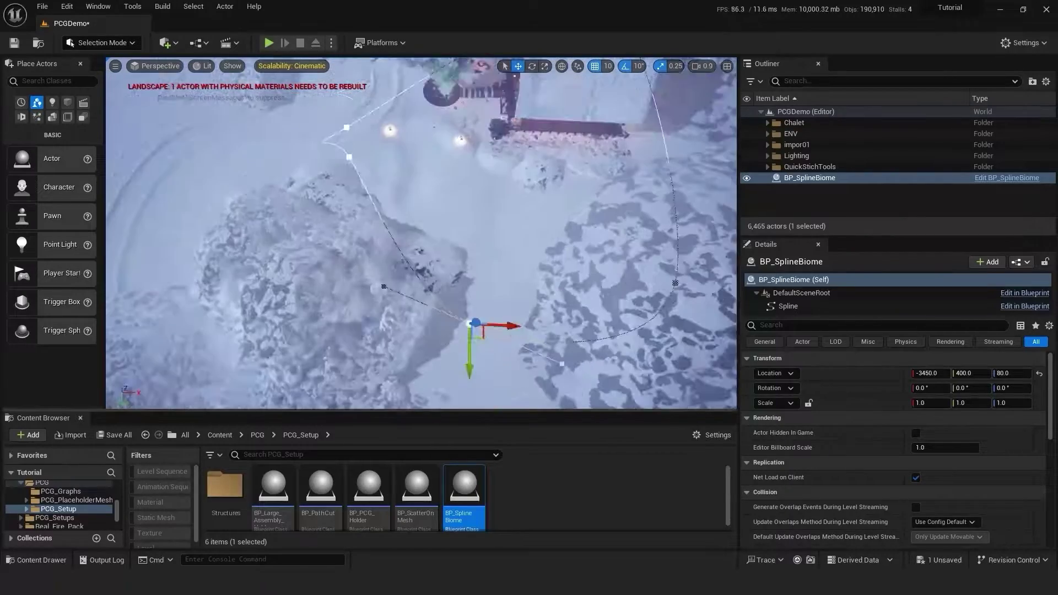
pyautogui.moveTo(479, 330); pyautogui.dragTo(117, 145)
pyautogui.moveTo(117, 144); pyautogui.dragTo(352, 165, button='right')
pyautogui.moveTo(363, 171); pyautogui.dragTo(381, 133)
pyautogui.scroll(3, 413, 230)
pyautogui.moveTo(381, 134); pyautogui.dragTo(419, 237, button='right')
# - Place BP_PCG_Holder inside the biome spline in front of the chalet to generate the foliage
pyautogui.moveTo(369, 493); pyautogui.dragTo(432, 234)
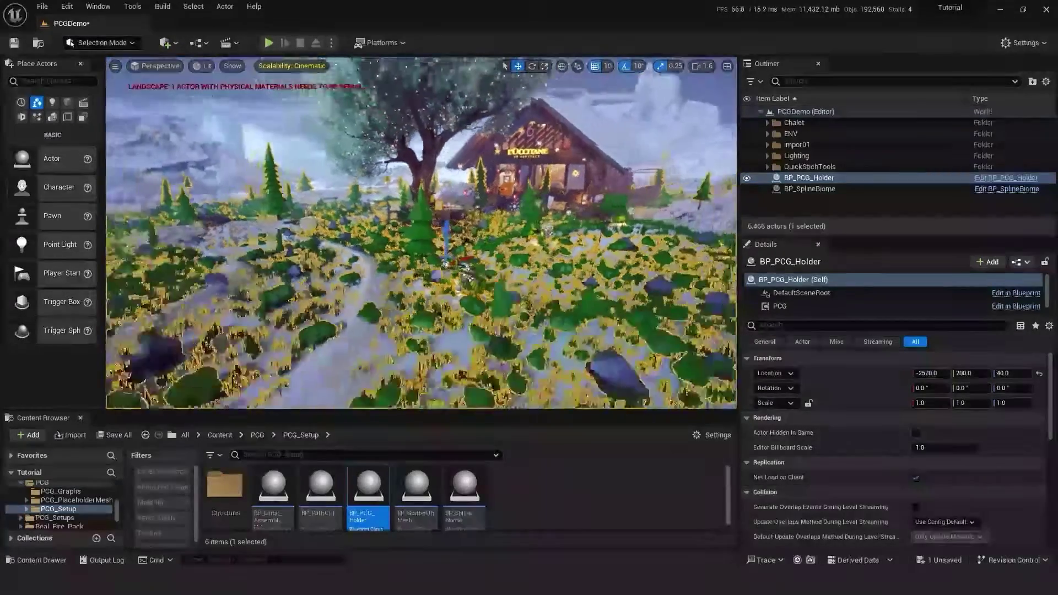
pyautogui.scroll(-5, 421, 233)
pyautogui.moveTo(421, 232); pyautogui.dragTo(414, 230, button='right')
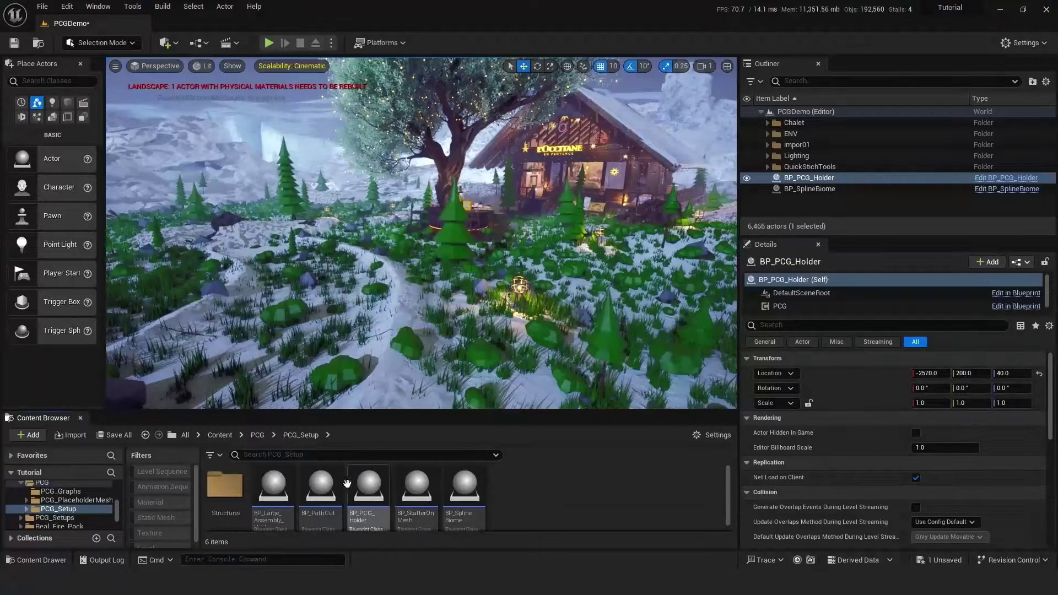
# - Place BP_PathCut on the curved snow track and extend its spline with points that follow the track
pyautogui.moveTo(321, 488); pyautogui.dragTo(322, 298)
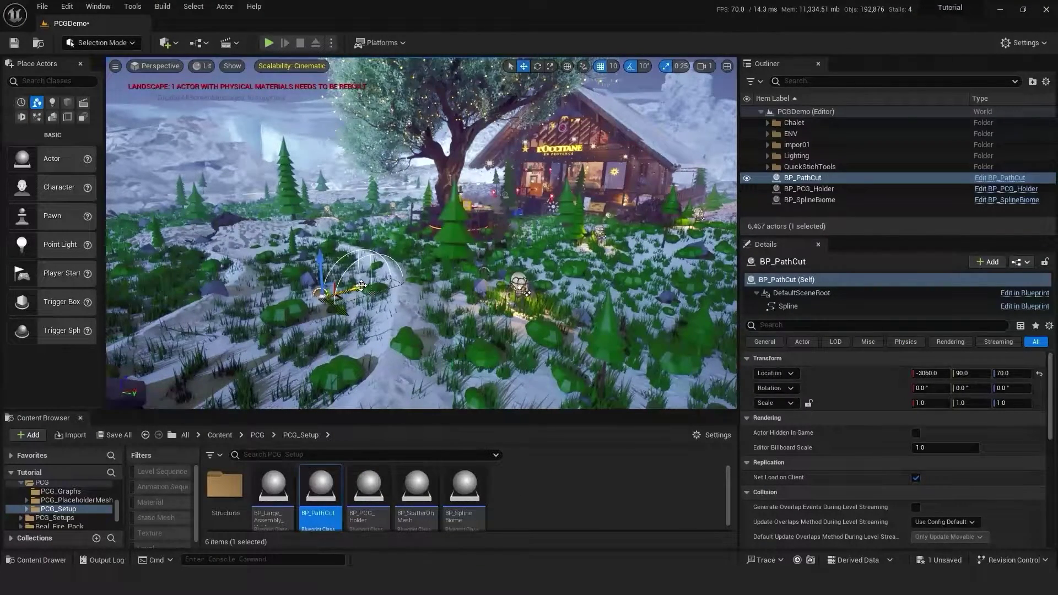
pyautogui.moveTo(383, 297); pyautogui.dragTo(339, 333, button='right')
pyautogui.moveTo(314, 201); pyautogui.dragTo(245, 171, button='right')
pyautogui.press('r')
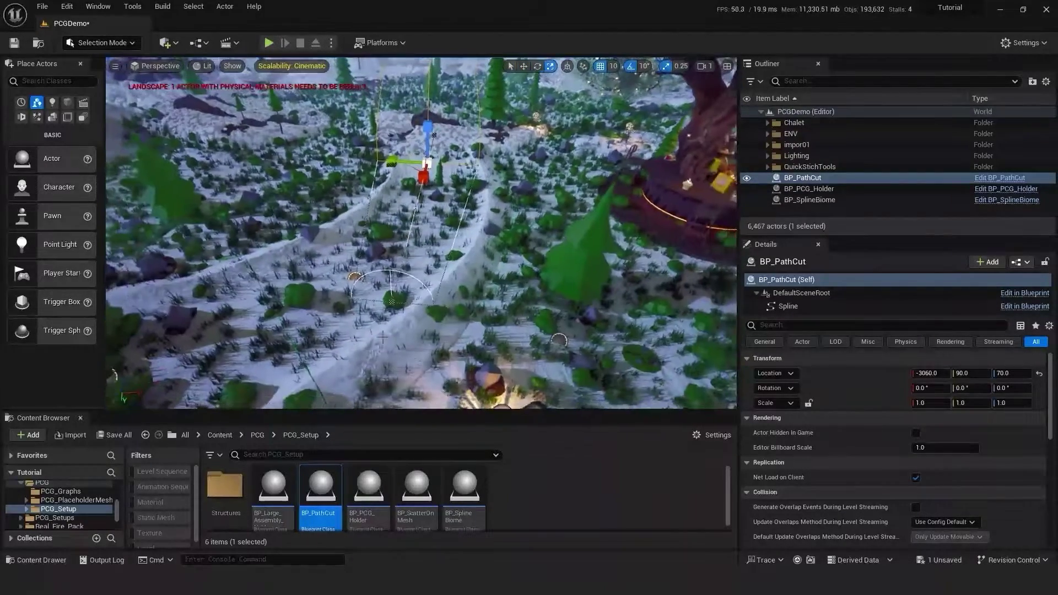
pyautogui.moveTo(383, 300); pyautogui.dragTo(319, 314, button='right')
pyautogui.press('w')
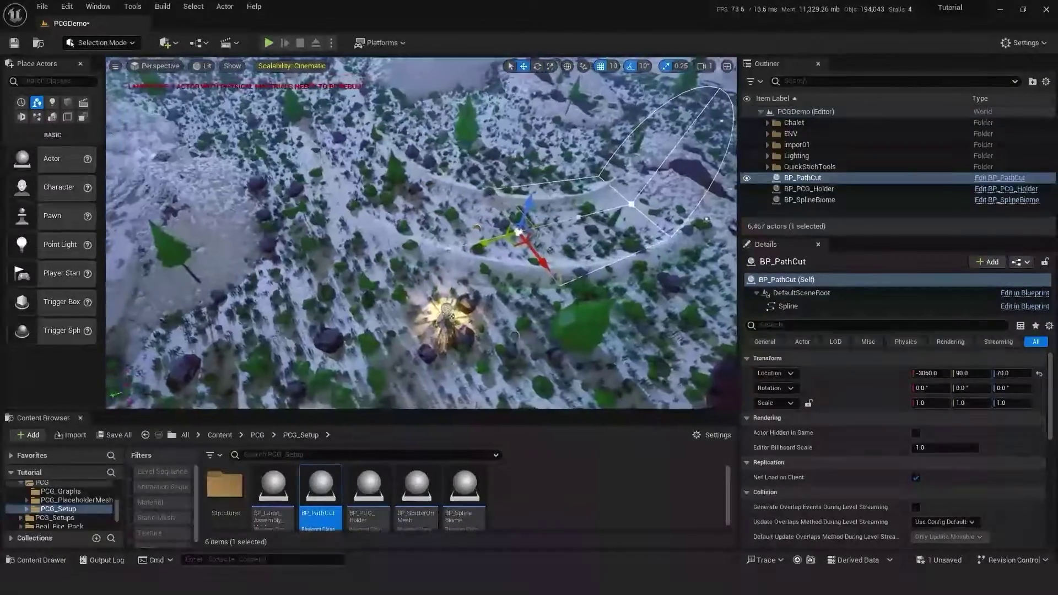
pyautogui.moveTo(370, 199); pyautogui.dragTo(317, 181, button='right')
pyautogui.moveTo(403, 252); pyautogui.dragTo(440, 254, button='right')
pyautogui.click(440, 254)
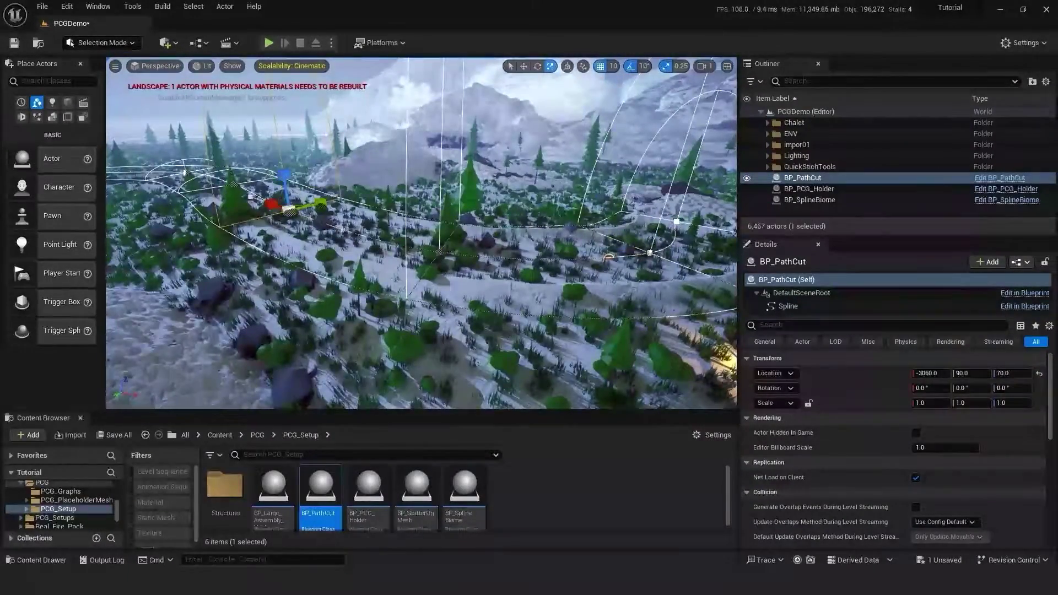
# - Scale up the remaining BP_PathCut spline points so the cut spans the width of the track
pyautogui.moveTo(285, 176); pyautogui.dragTo(242, 165, button='right')
pyautogui.click(449, 263)
pyautogui.moveTo(448, 228); pyautogui.dragTo(449, 188)
pyautogui.click(375, 232)
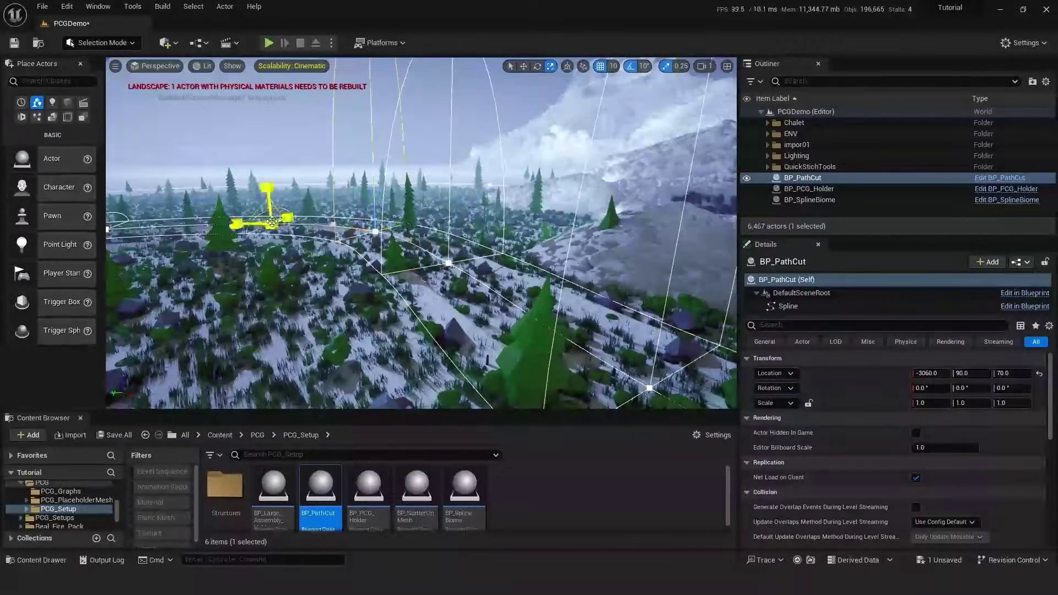
pyautogui.moveTo(267, 187); pyautogui.dragTo(267, 149)
pyautogui.moveTo(267, 149); pyautogui.dragTo(209, 160, button='right')
pyautogui.click(400, 274)
pyautogui.click(265, 261)
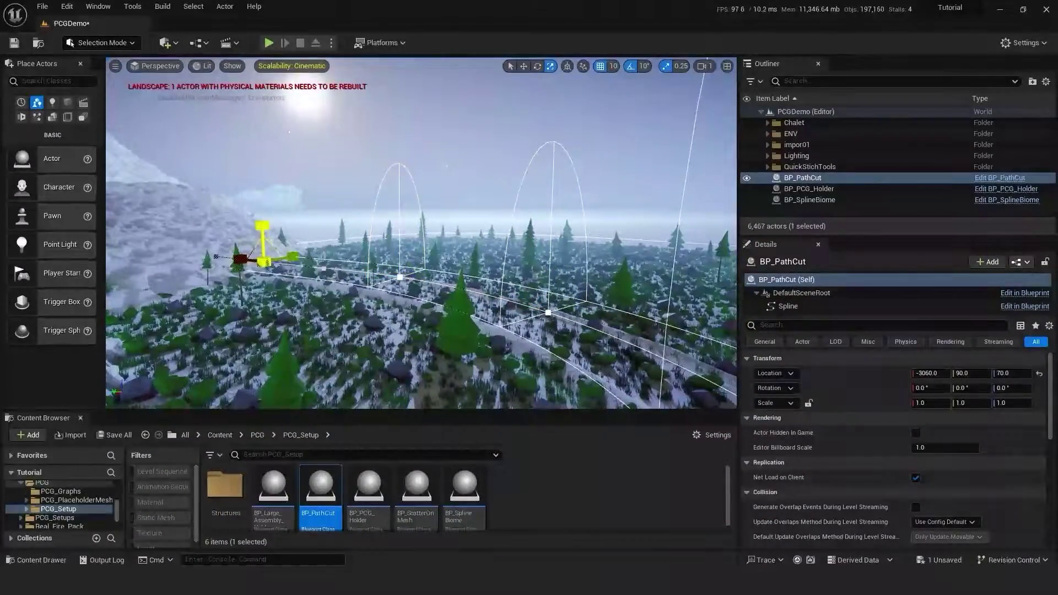
# - Clean up and regenerate the PCG component of BP_PCG_Holder to clear foliage from the snow track
pyautogui.click(535, 473)
pyautogui.moveTo(540, 352); pyautogui.dragTo(270, 353, button='right')
pyautogui.moveTo(541, 402); pyautogui.dragTo(541, 402, button='right')
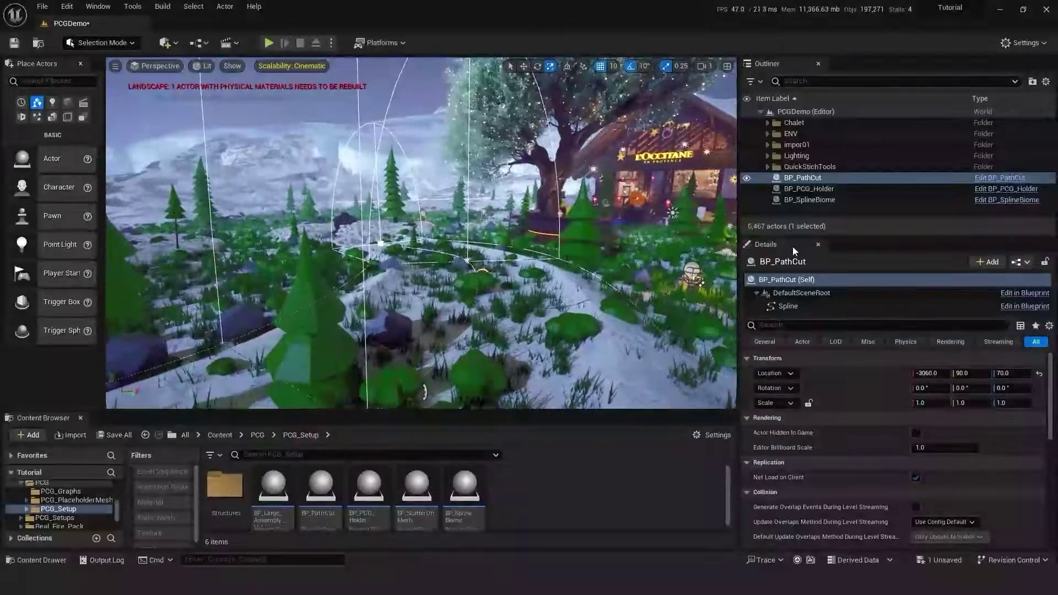
pyautogui.click(812, 189)
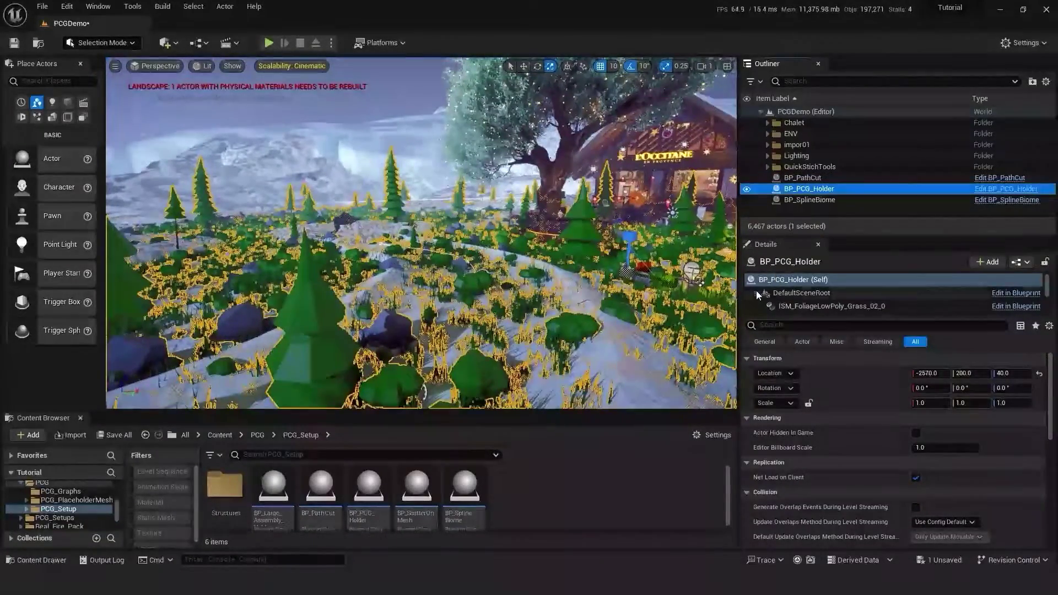
pyautogui.click(790, 305)
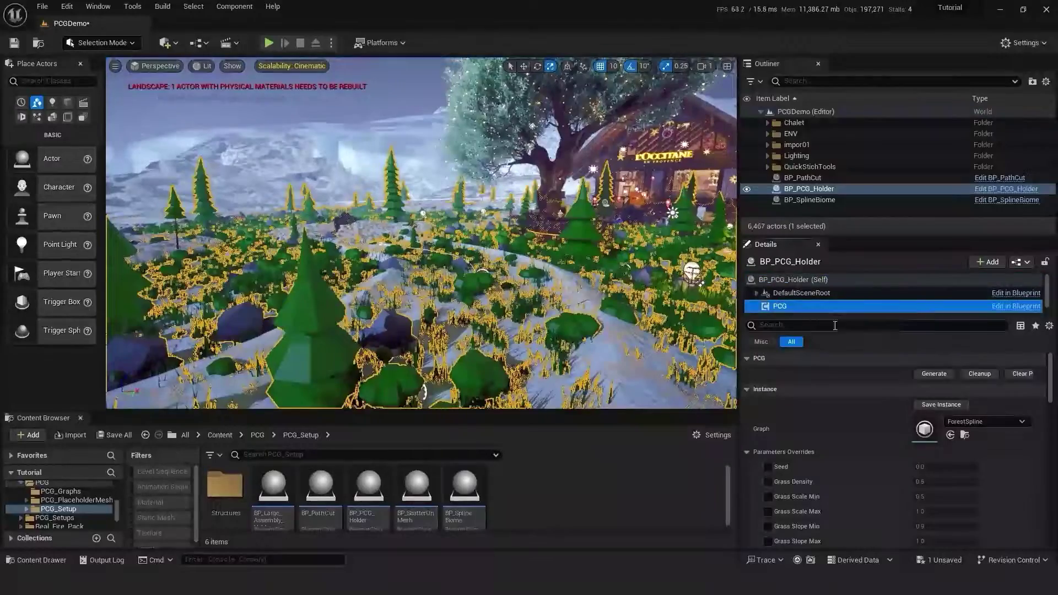
pyautogui.click(978, 375)
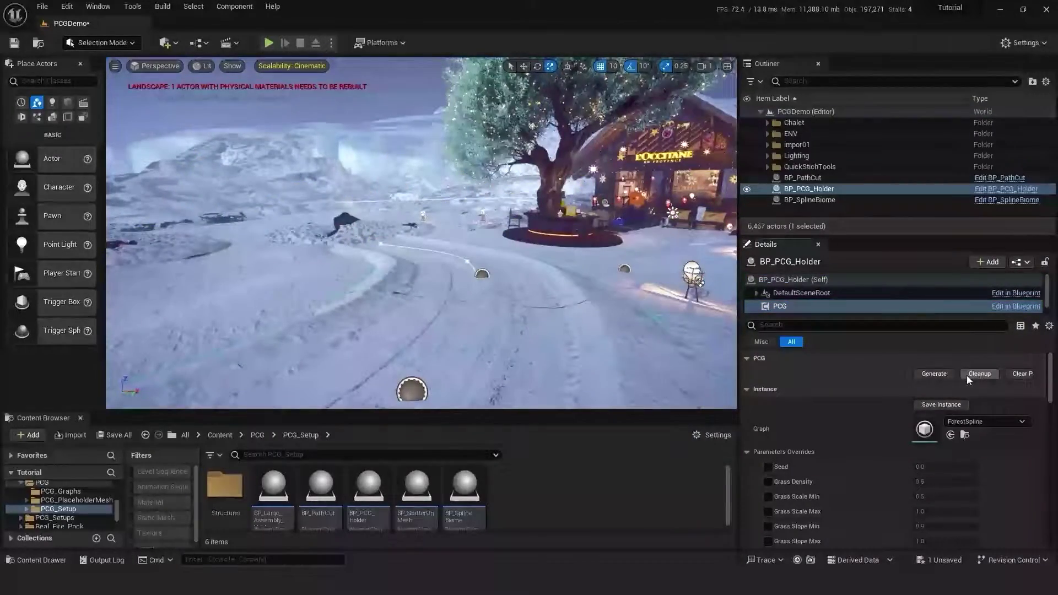
pyautogui.click(938, 375)
pyautogui.scroll(3, 574, 280)
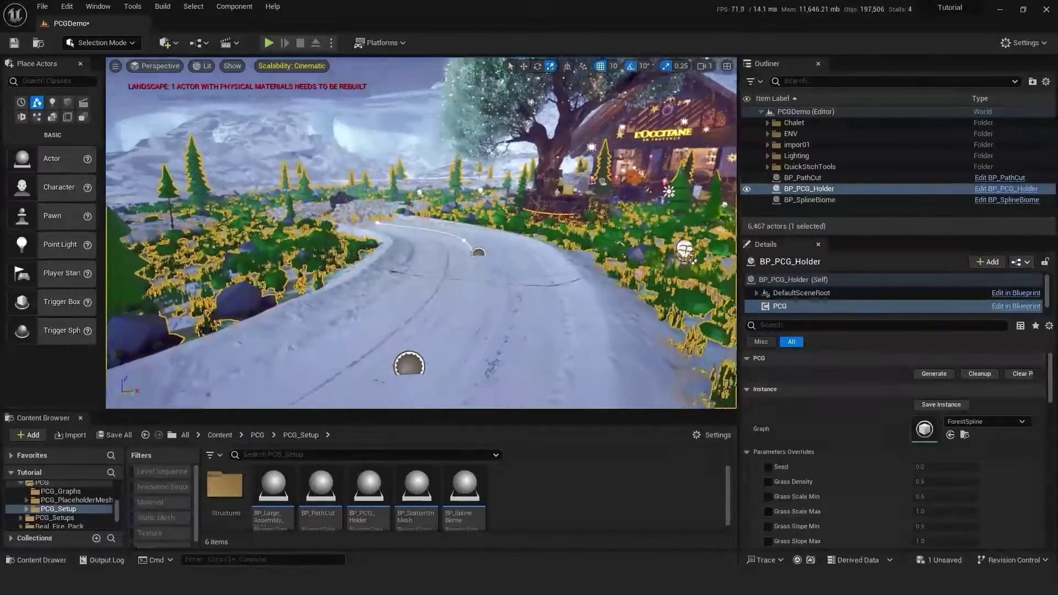
# - Place a second BP_PathCut between the snow track and the large tree and scale up its starting spline point
pyautogui.press('w')
pyautogui.moveTo(574, 279); pyautogui.dragTo(686, 297, button='right')
pyautogui.moveTo(341, 479); pyautogui.dragTo(402, 331)
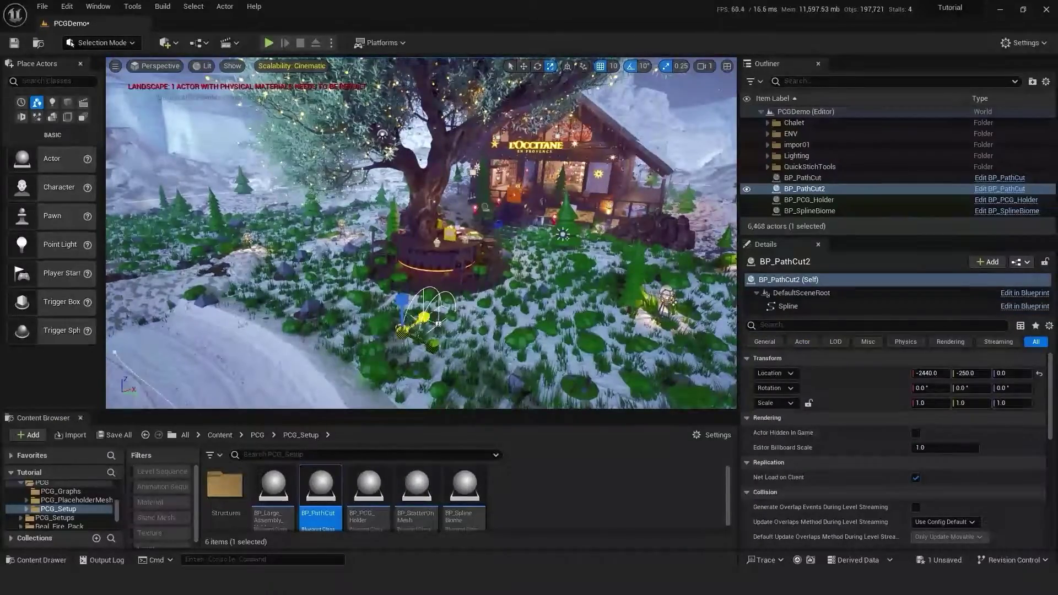
pyautogui.moveTo(433, 301); pyautogui.dragTo(449, 317, button='right')
pyautogui.press('w')
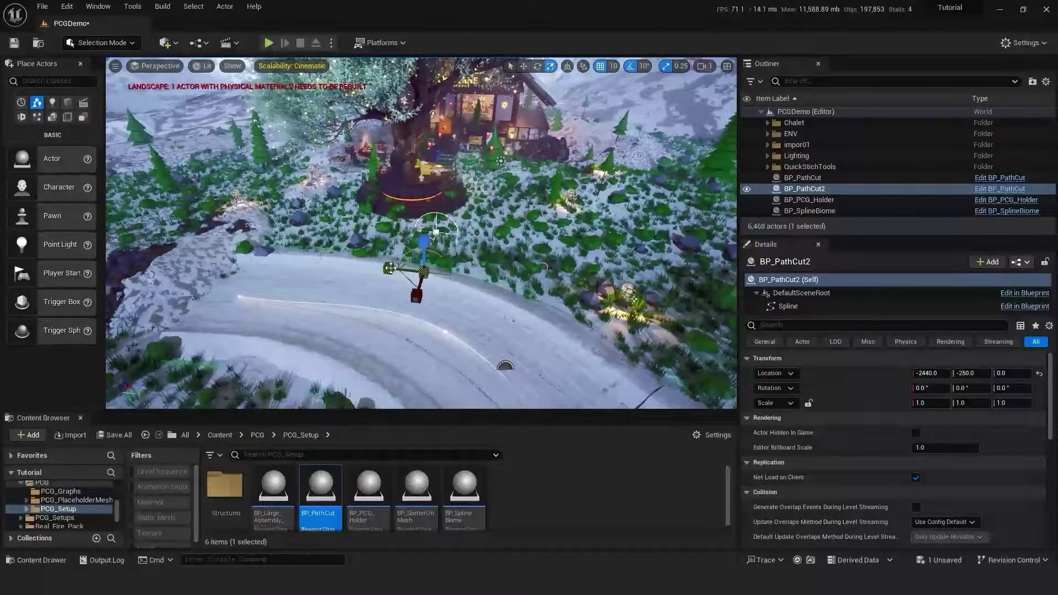
pyautogui.press('w')
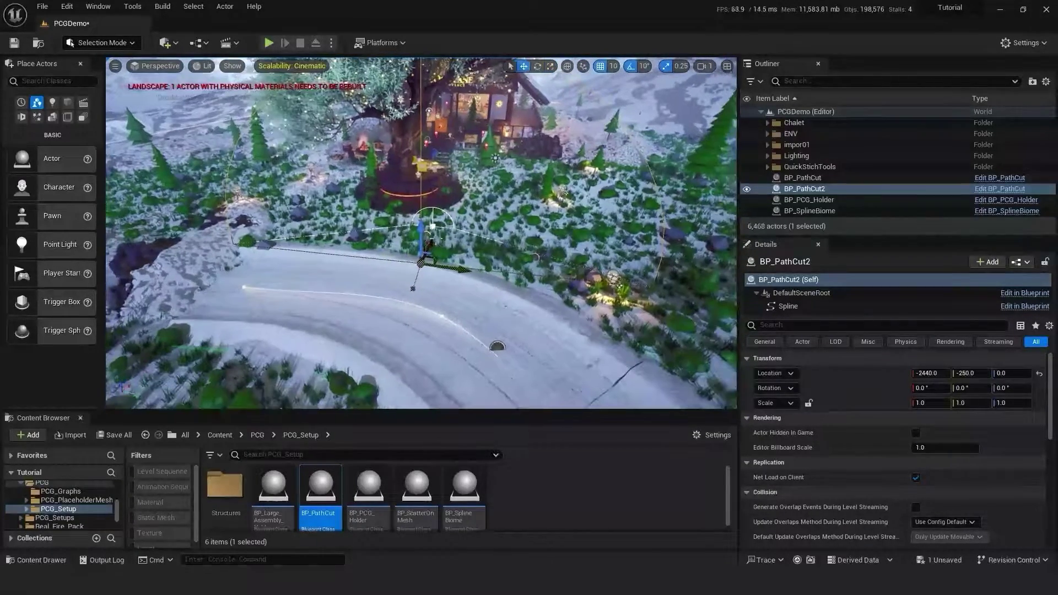
pyautogui.moveTo(433, 269); pyautogui.dragTo(370, 214, button='right')
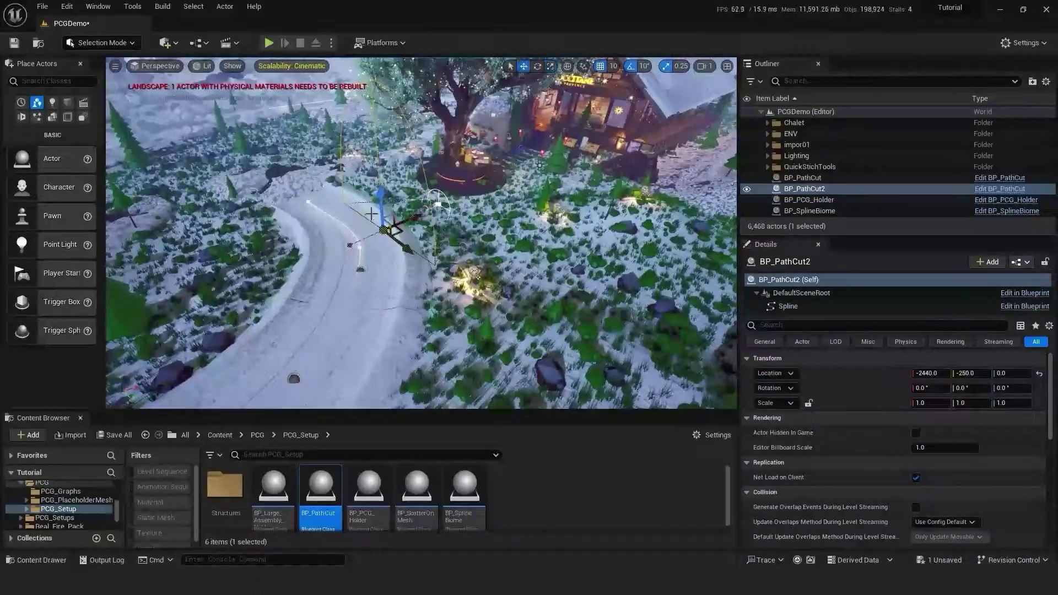
# - Widen the second path cut's end point and extend its spline past the tree and through the chalet to its far side
pyautogui.click(437, 204)
pyautogui.press('r')
pyautogui.moveTo(437, 204); pyautogui.dragTo(331, 244, button='right')
pyautogui.press('w')
pyautogui.scroll(1, 397, 198)
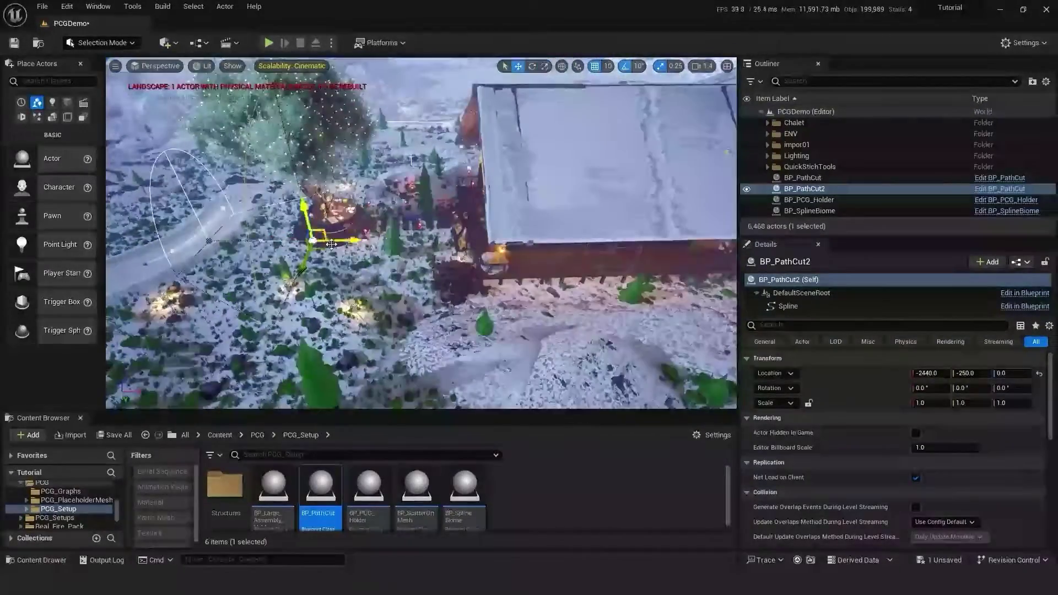
pyautogui.keyDown('alt'); pyautogui.moveTo(331, 244); pyautogui.dragTo(485, 244); pyautogui.keyUp('alt')
pyautogui.moveTo(485, 244); pyautogui.dragTo(411, 243, button='right')
pyautogui.moveTo(411, 243); pyautogui.dragTo(535, 234)
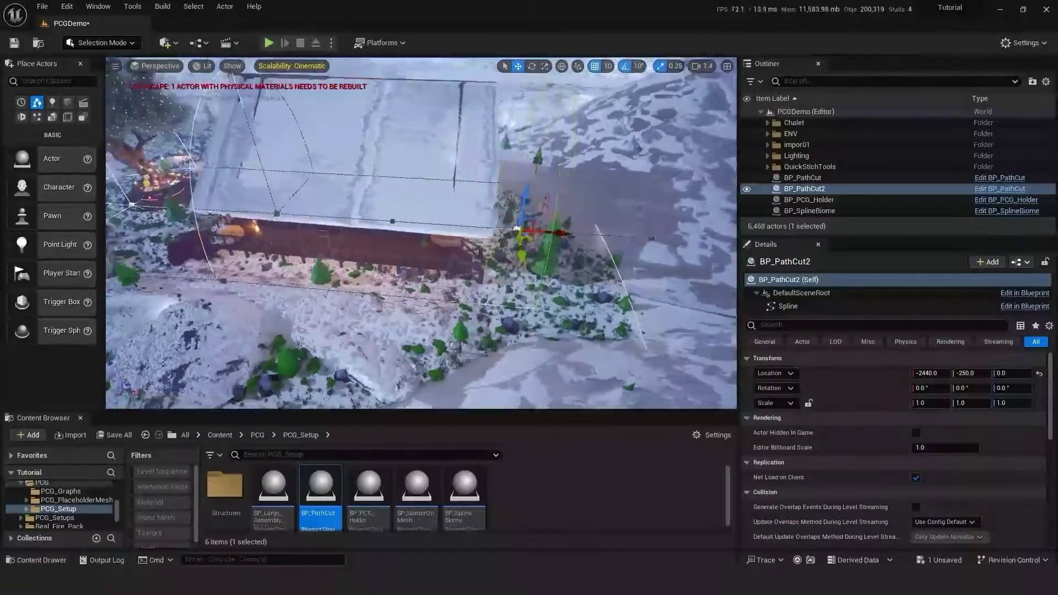
# - Clean up and regenerate BP_PCG_Holder's PCG component so the second path cut clears the area around the tree and chalet
pyautogui.moveTo(523, 234); pyautogui.dragTo(473, 201, button='right')
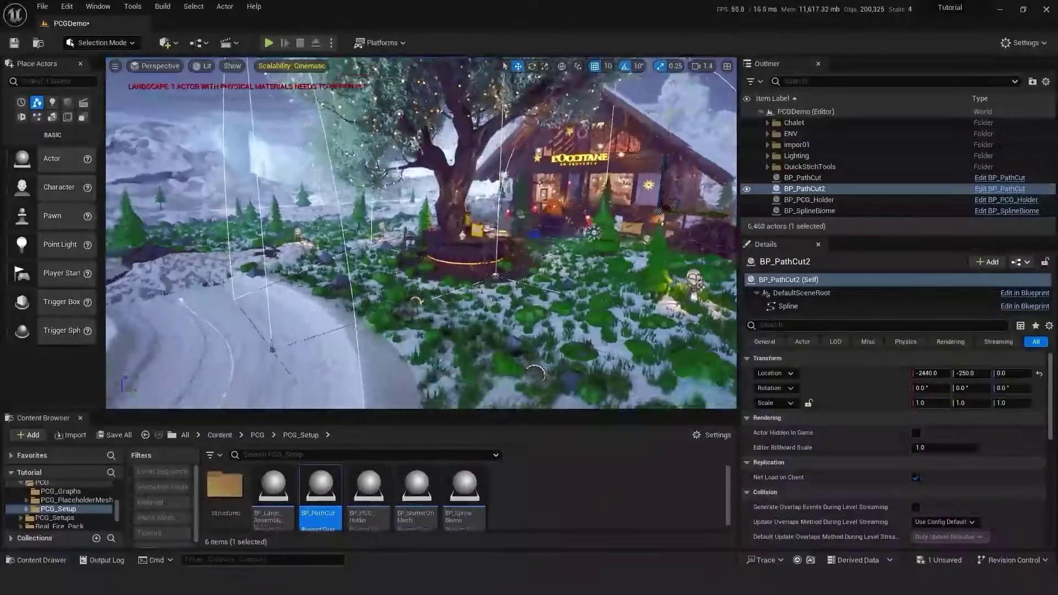
pyautogui.moveTo(325, 245); pyautogui.dragTo(326, 246, button='right')
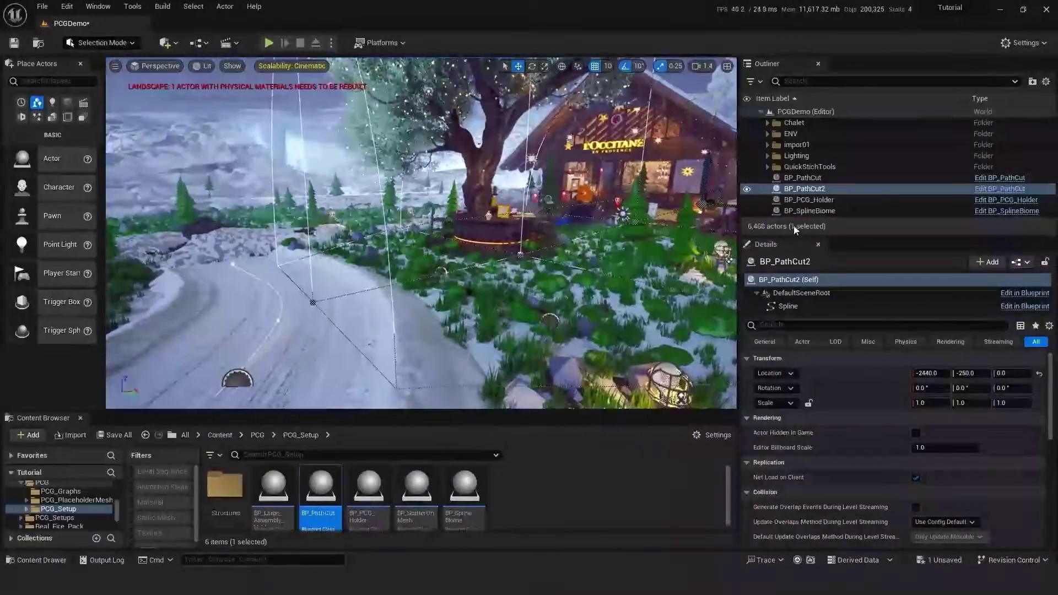
pyautogui.click(808, 202)
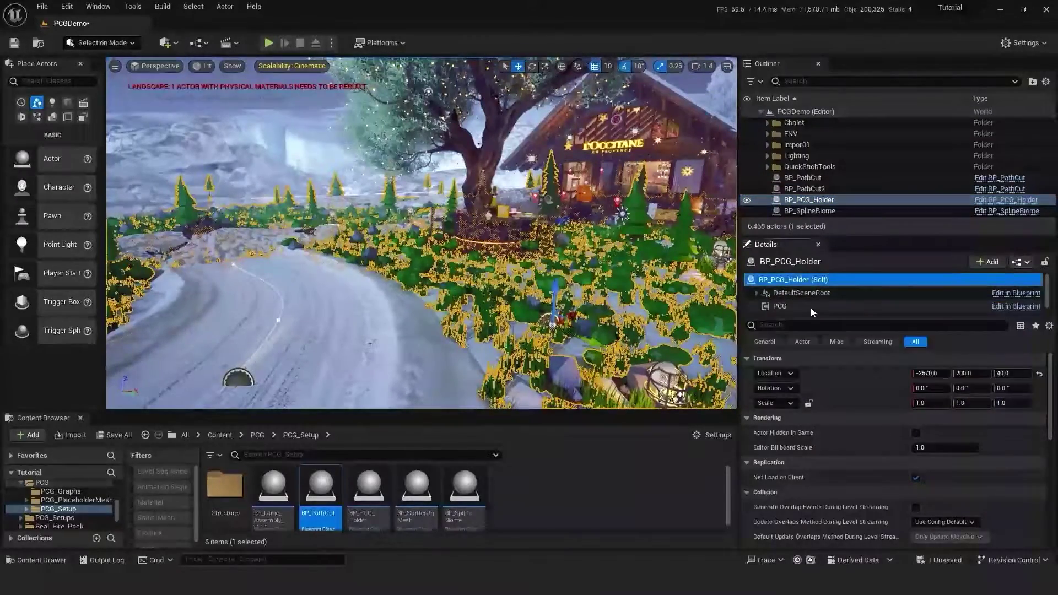
pyautogui.click(810, 307)
pyautogui.click(973, 376)
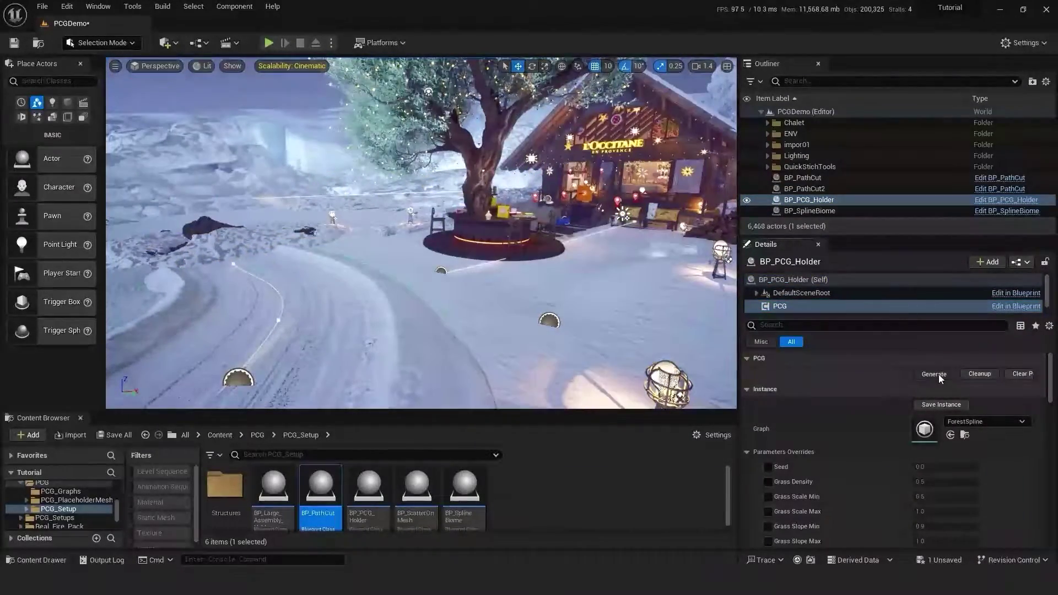
pyautogui.click(939, 378)
pyautogui.moveTo(520, 286); pyautogui.dragTo(520, 286, button='right')
pyautogui.scroll(-3, 520, 286)
pyautogui.press('w')
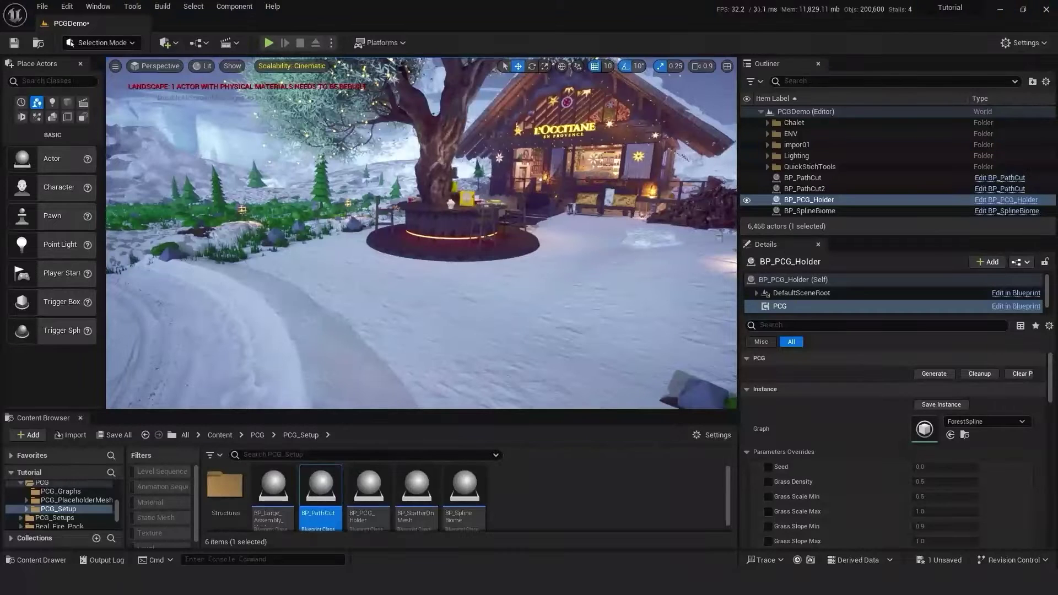
# - Override Disable Grass Subtraction on BP_PCG_Holder's PCG component, switching it on to compare the grass and off again
pyautogui.scroll(-3, 762, 365)
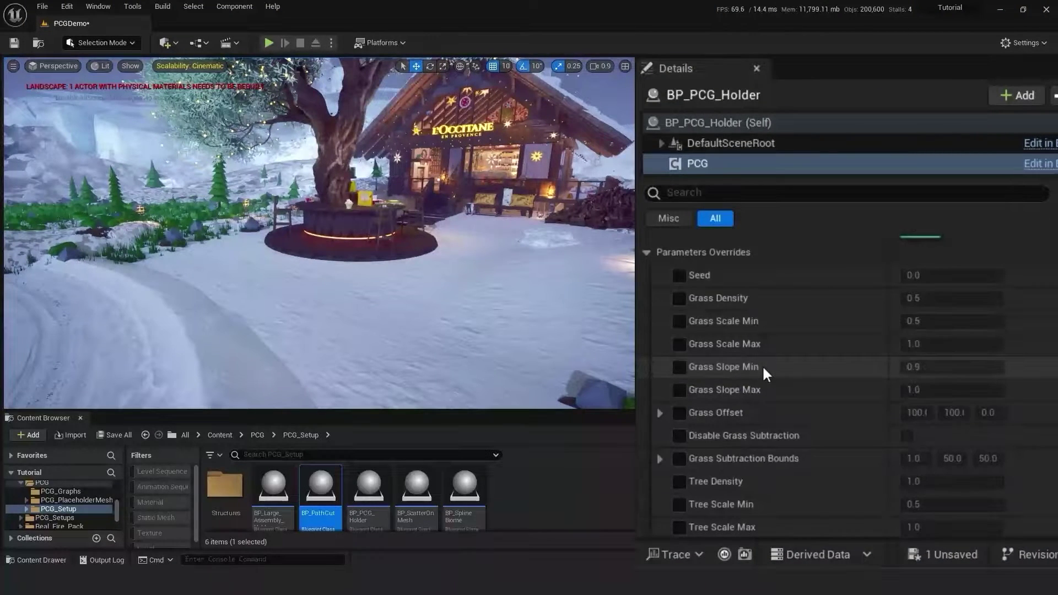
pyautogui.click(679, 436)
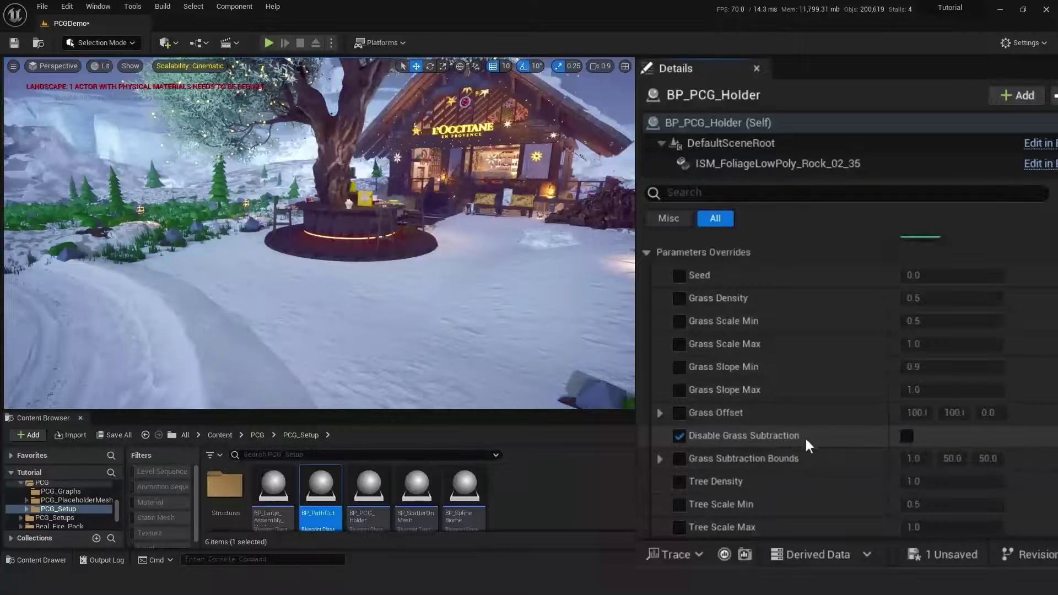
pyautogui.click(901, 436)
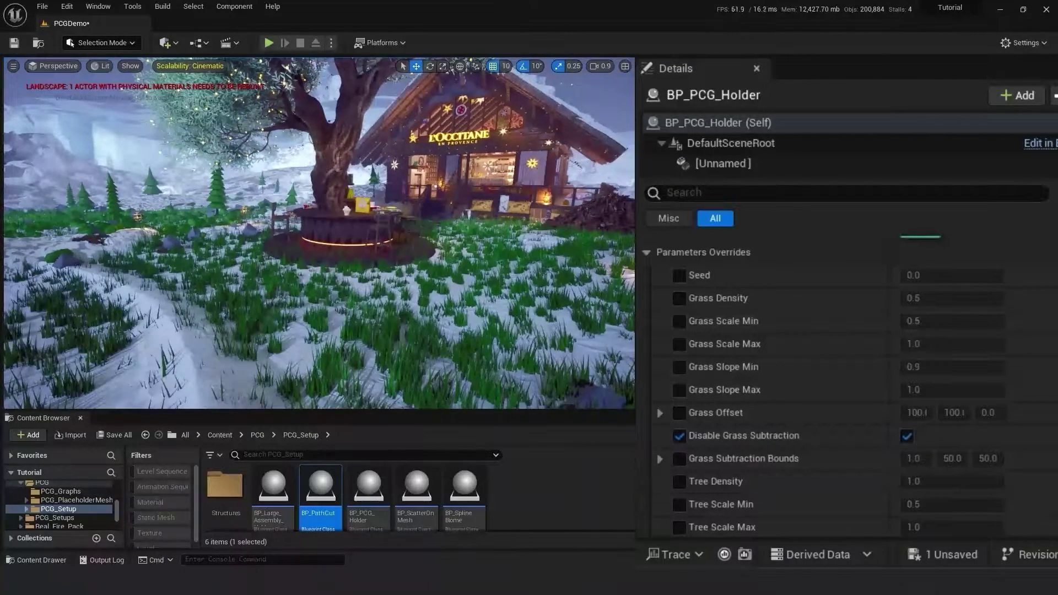
pyautogui.moveTo(353, 242); pyautogui.dragTo(259, 237, button='right')
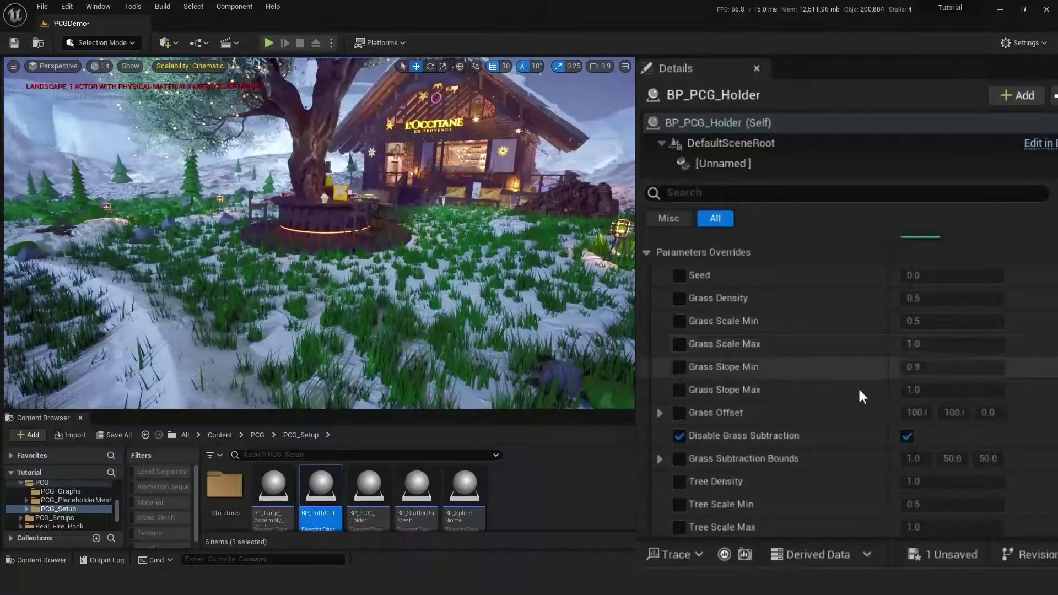
pyautogui.click(906, 436)
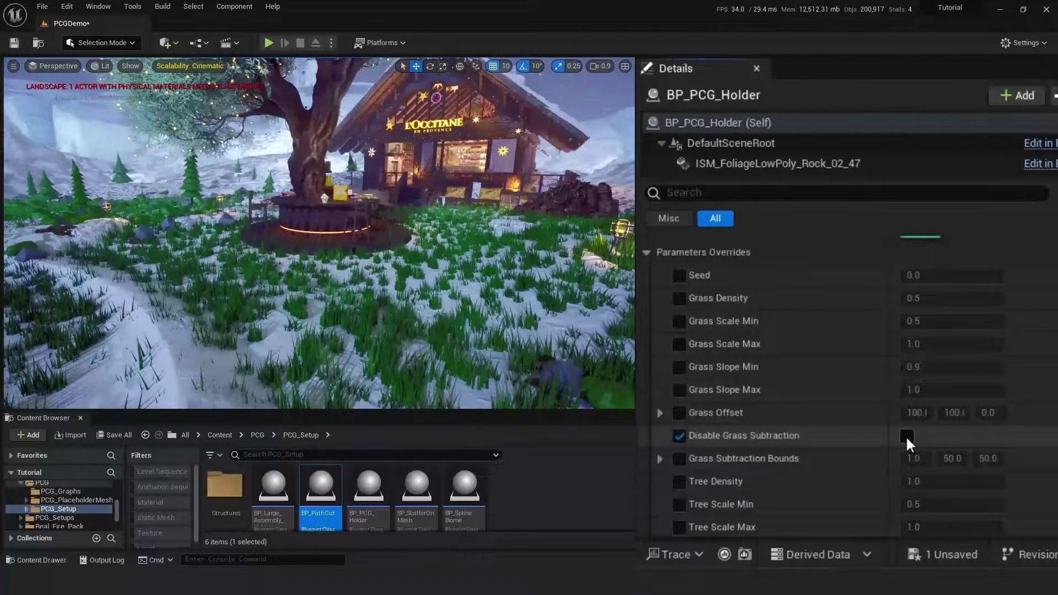
# - Override Grass Subtraction Bounds and try 20 and 40 as its middle value
pyautogui.click(680, 459)
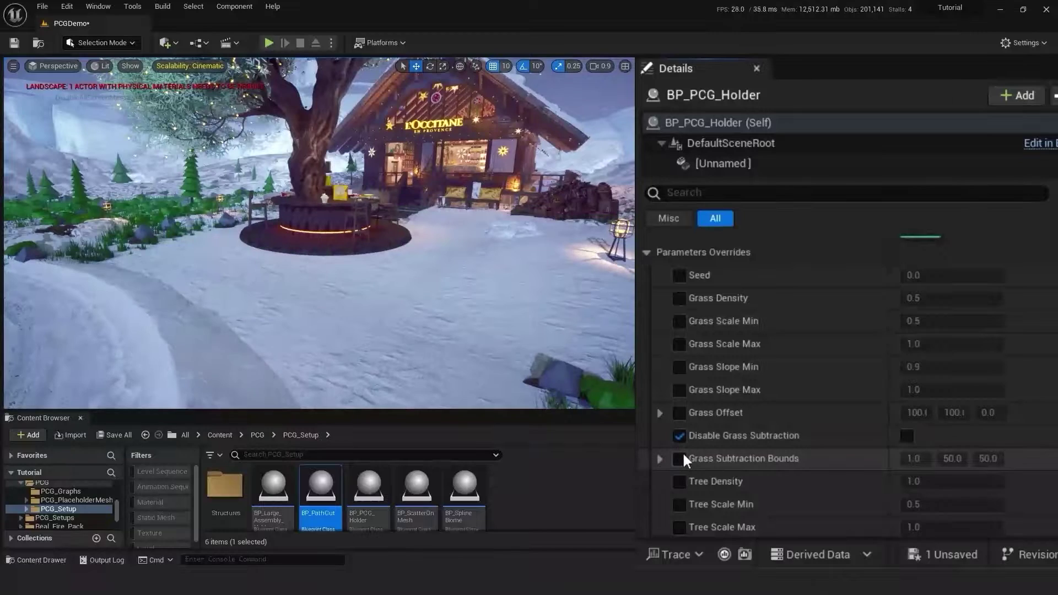
pyautogui.click(949, 459)
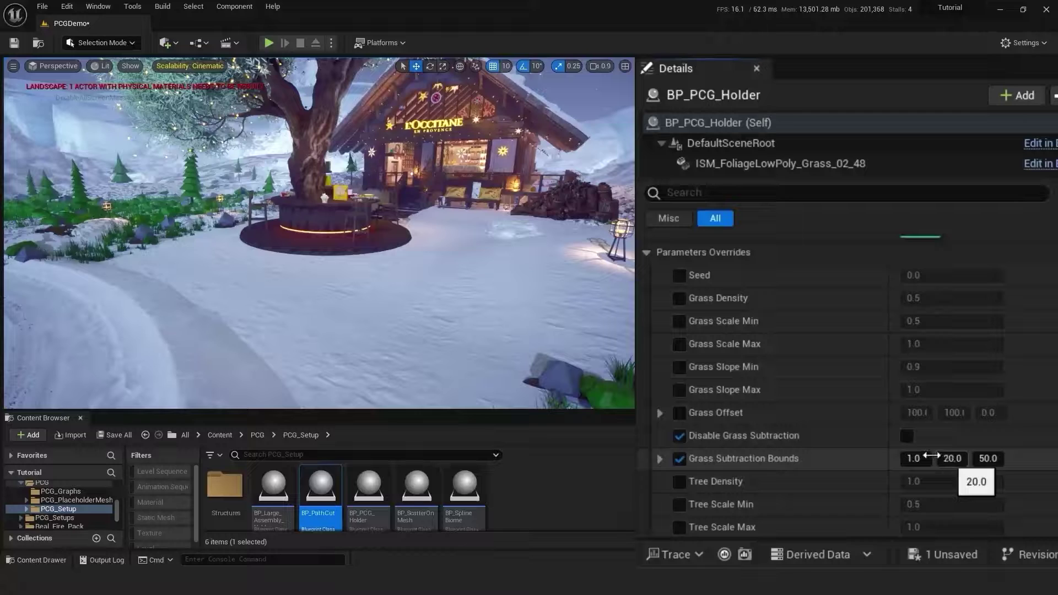
pyautogui.click(960, 460)
pyautogui.write('40')
pyautogui.press('Return')
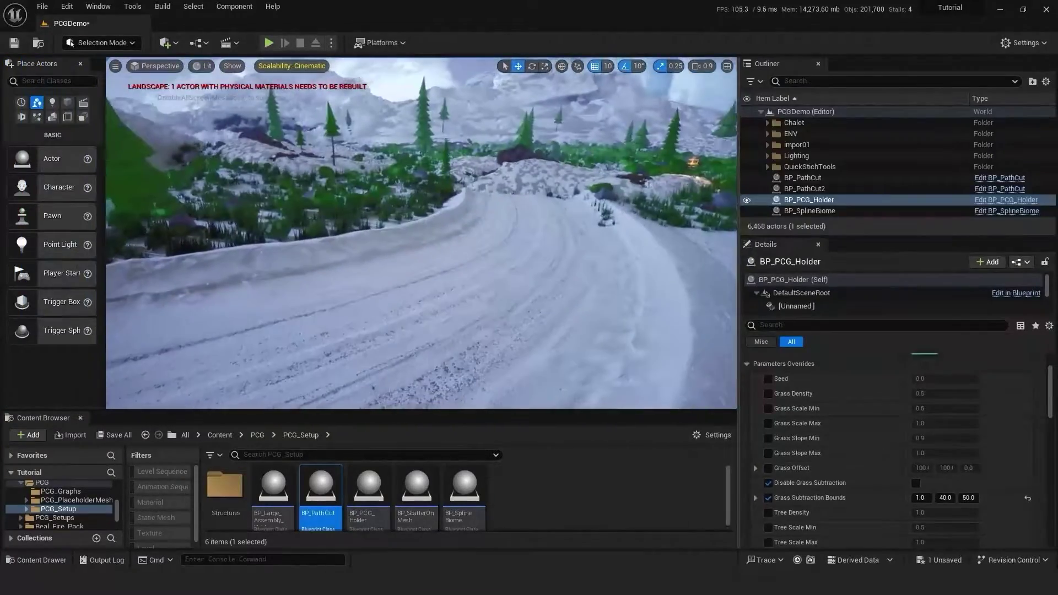
# - Set the middle value of Grass Subtraction Bounds to 50 and check the grass along the path edges
pyautogui.moveTo(421, 234); pyautogui.dragTo(551, 233, button='right')
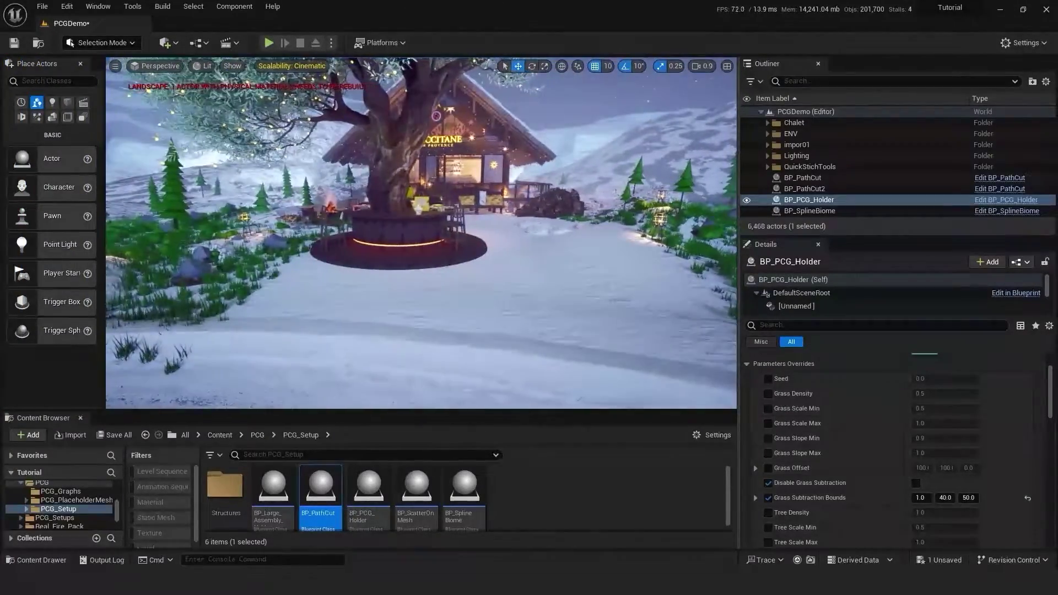
pyautogui.click(945, 495)
pyautogui.write('50')
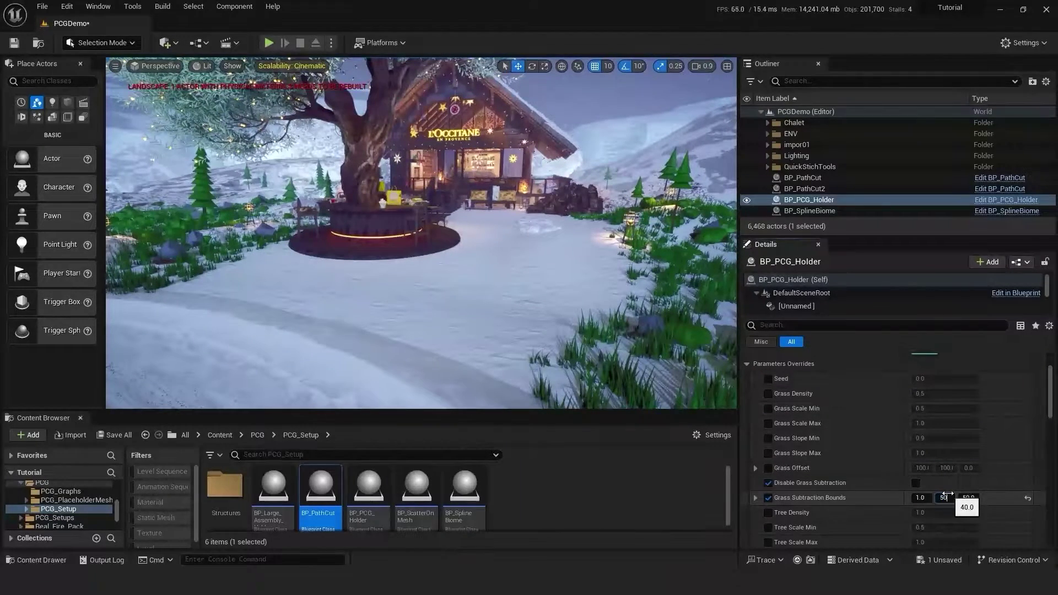
pyautogui.press('Return')
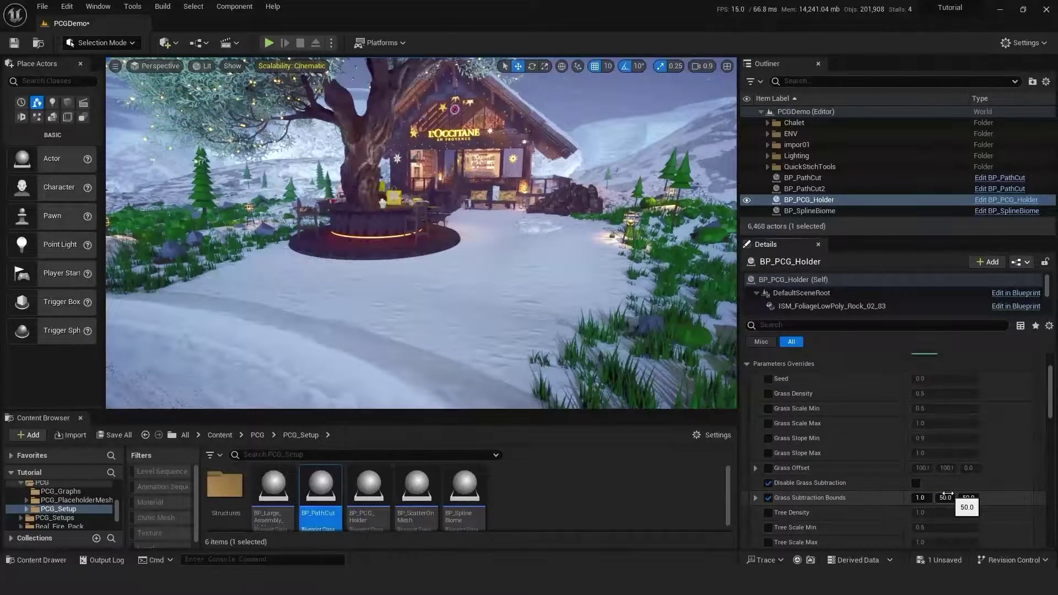
pyautogui.moveTo(529, 295); pyautogui.dragTo(529, 270, button='right')
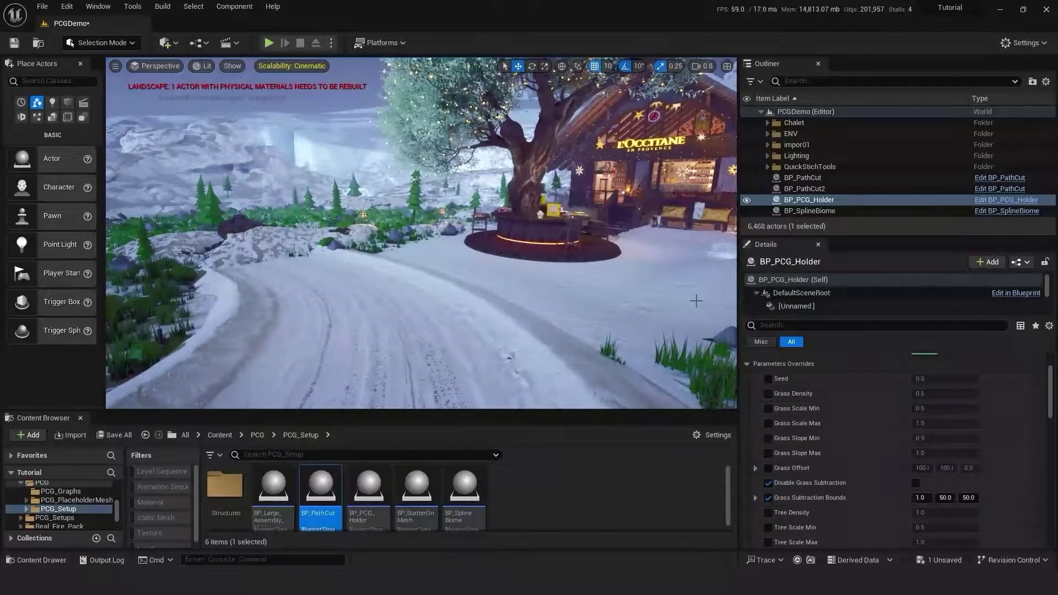
# - Show BP_PCG_Holder's PCG_MeshSet meshes and open the DemoAssets folder inside PCG_PlaceholderMeshes in an enlarged Content Browser
pyautogui.click(757, 293)
pyautogui.click(801, 304)
pyautogui.scroll(-1, 802, 295)
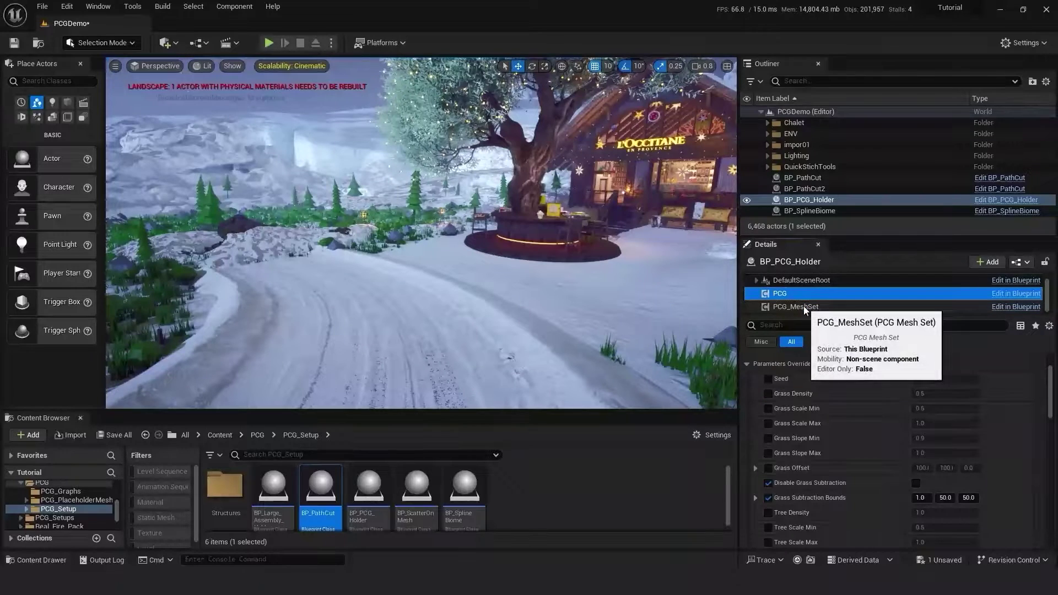
pyautogui.click(803, 305)
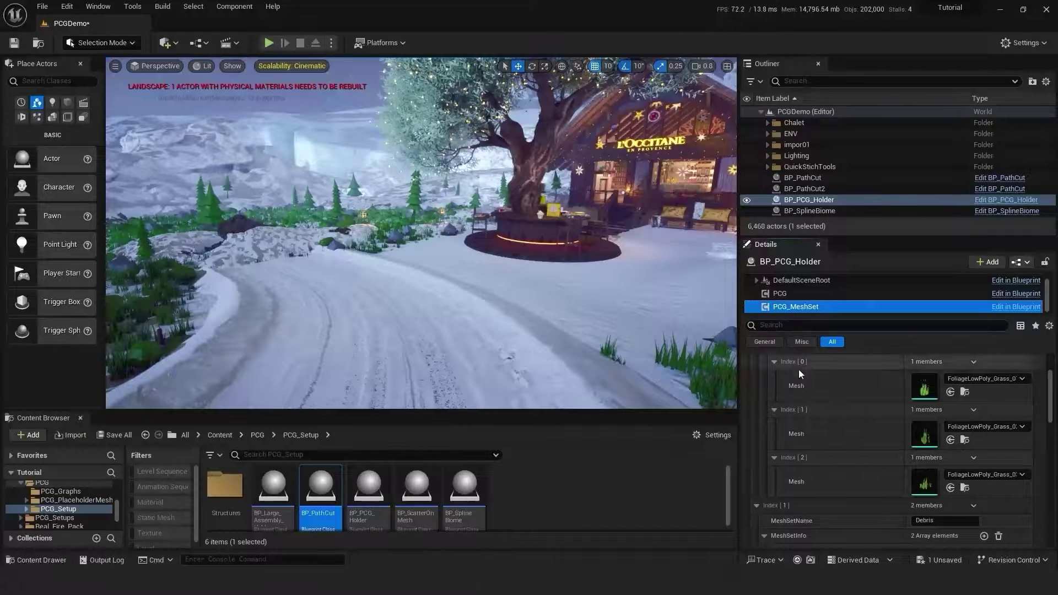
pyautogui.click(965, 392)
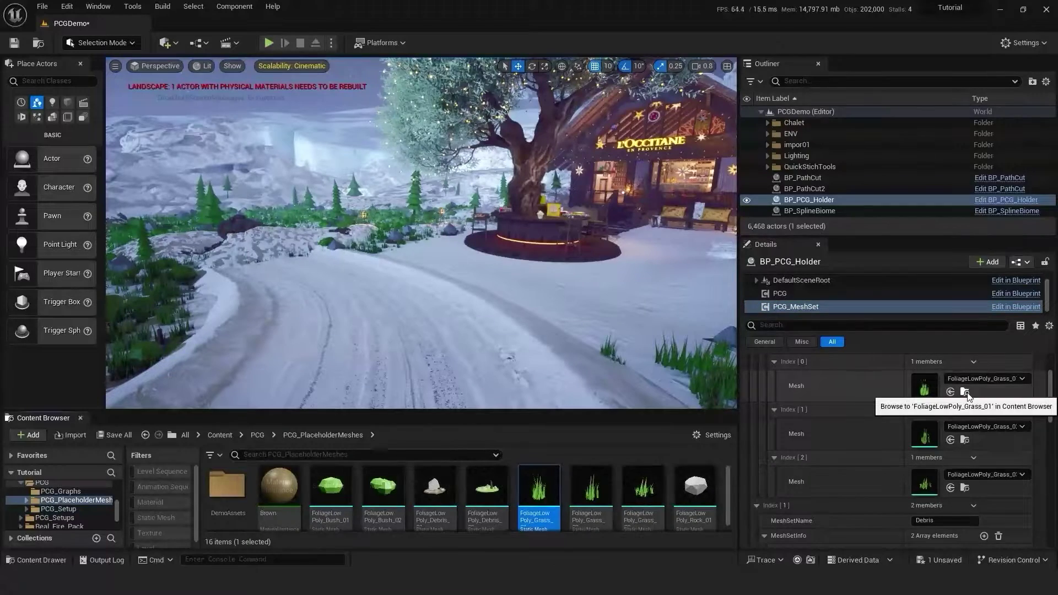
pyautogui.click(240, 488)
pyautogui.doubleClick(240, 489)
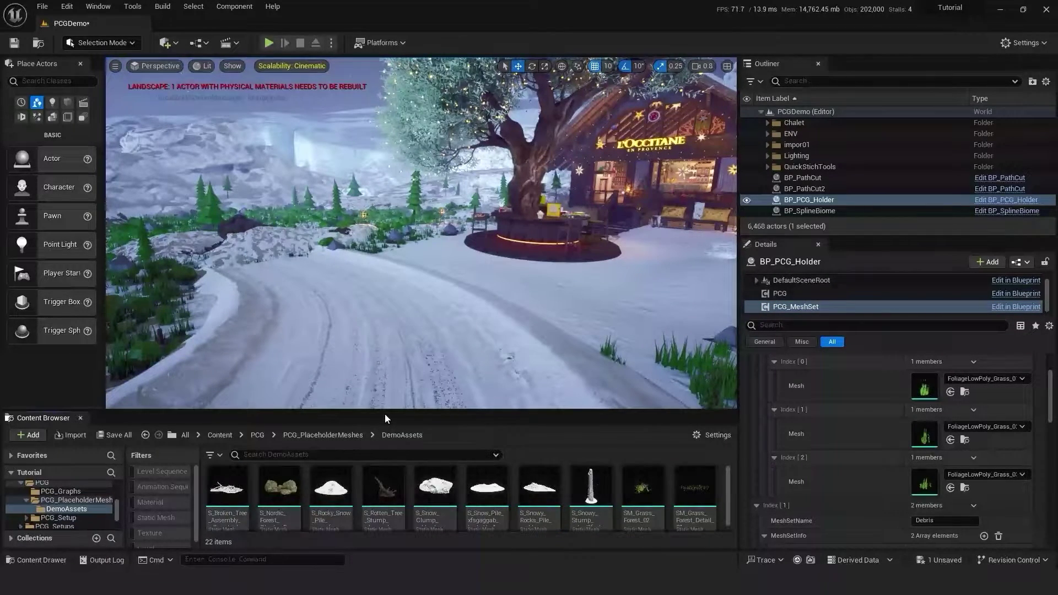
pyautogui.moveTo(385, 411); pyautogui.dragTo(391, 297)
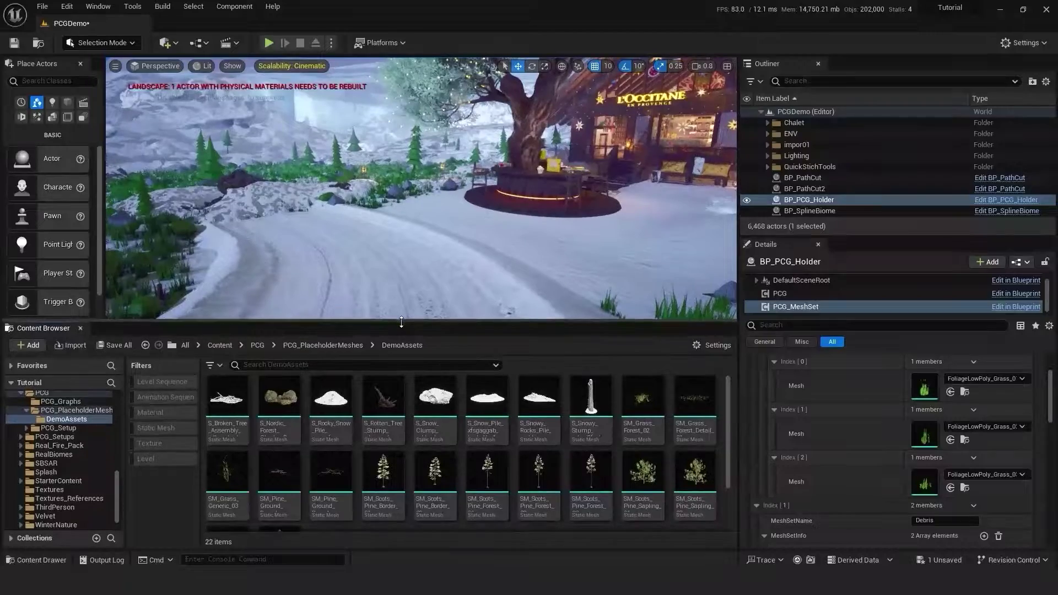
# - Assign SM_Grass_Forest_02 and SM_Grass_Forest_Detail to the grass mesh set, and S_Snow_Pile and S_Snowy_Rocks_Pile to the Debris set
pyautogui.click(642, 408)
pyautogui.moveTo(643, 407); pyautogui.dragTo(924, 389)
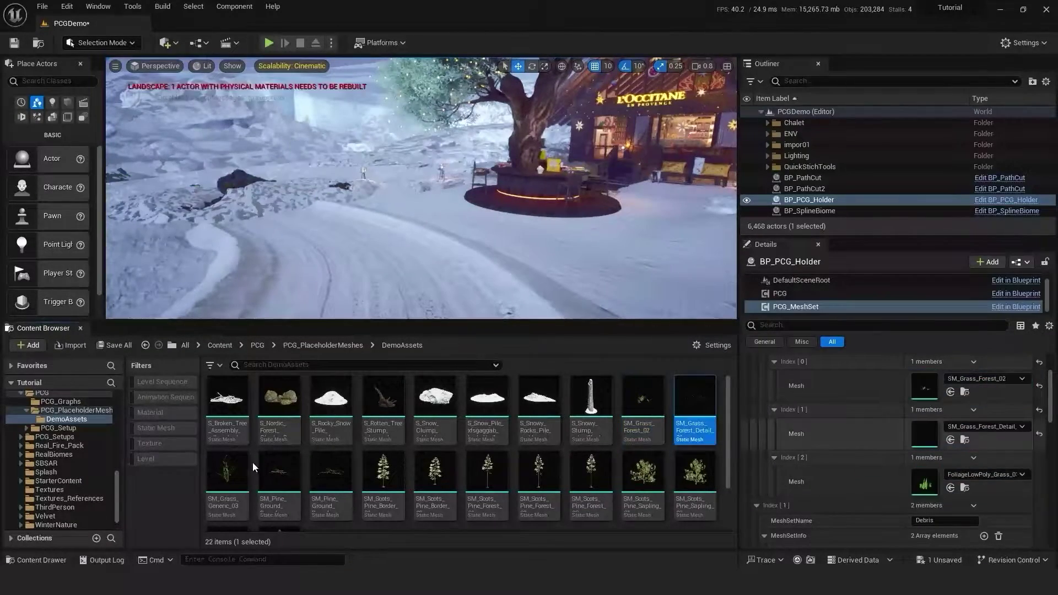
pyautogui.scroll(-5, 812, 408)
pyautogui.moveTo(487, 399); pyautogui.dragTo(927, 436)
pyautogui.moveTo(539, 399); pyautogui.dragTo(927, 483)
# - Replace the two rock meshes in the mesh set with the Nordic Forest rock cluster and S_Snow_Clump
pyautogui.scroll(-5, 821, 425)
pyautogui.moveTo(279, 399); pyautogui.dragTo(928, 435)
pyautogui.moveTo(435, 405); pyautogui.dragTo(927, 483)
# - Replace the three Trees meshes with two SM_Scots_Pine_Border variants and TreeWLights
pyautogui.scroll(-6, 836, 436)
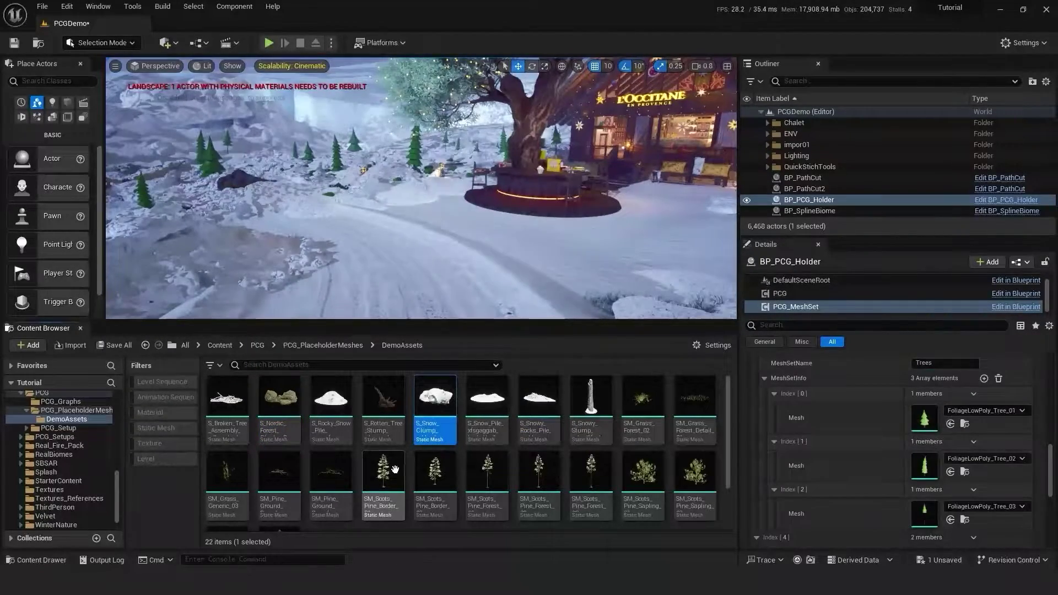
pyautogui.moveTo(395, 470); pyautogui.dragTo(928, 419)
pyautogui.moveTo(435, 471); pyautogui.dragTo(930, 467)
pyautogui.scroll(-4, 837, 460)
pyautogui.scroll(-2, 474, 485)
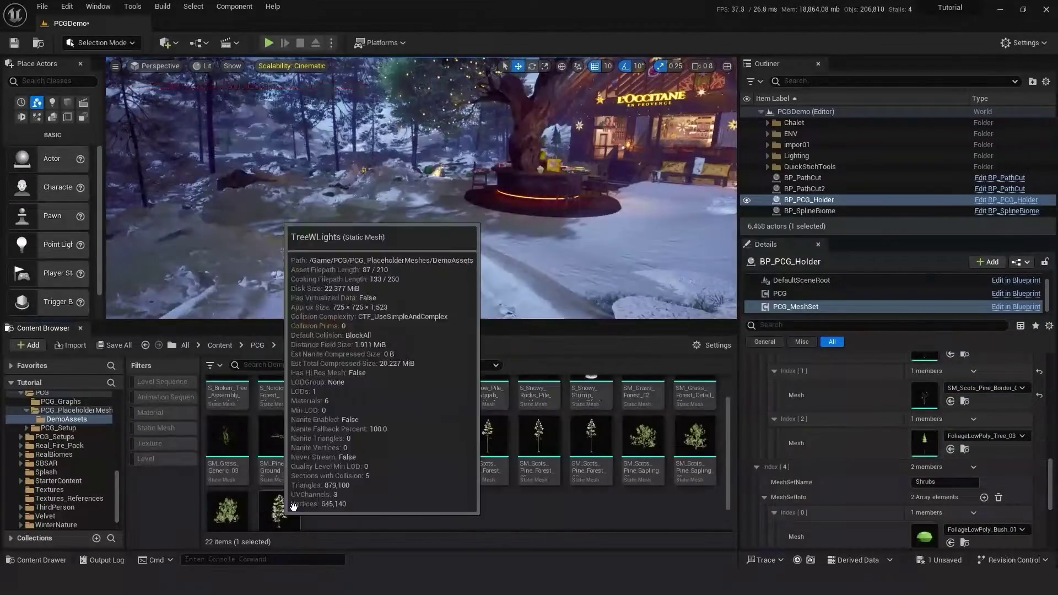
pyautogui.moveTo(293, 507); pyautogui.dragTo(927, 443)
# - Replace the two Shrubs meshes with the two SM_Scots_Pine_Sapling variants
pyautogui.scroll(-4, 867, 433)
pyautogui.scroll(2, 667, 481)
pyautogui.moveTo(650, 479); pyautogui.dragTo(927, 448)
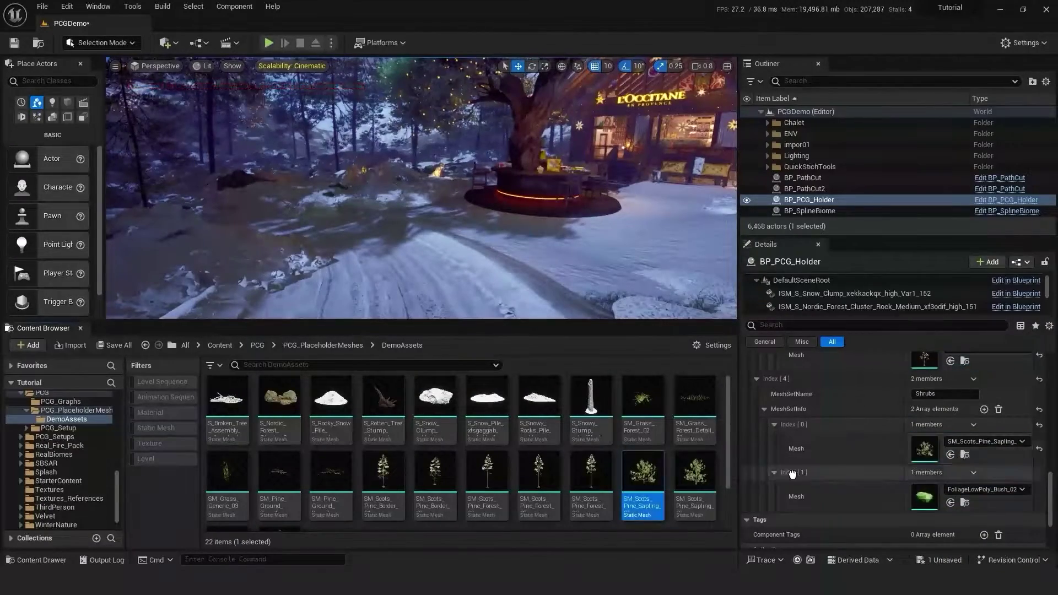
pyautogui.moveTo(694, 474); pyautogui.dragTo(925, 496)
# - Run the console command r.RayTracing.Nanite.Mode 1 and enlarge the viewport over the Content Browser
pyautogui.moveTo(594, 277); pyautogui.dragTo(622, 271, button='right')
pyautogui.press('`')
pyautogui.press('Up')
pyautogui.press('Up')
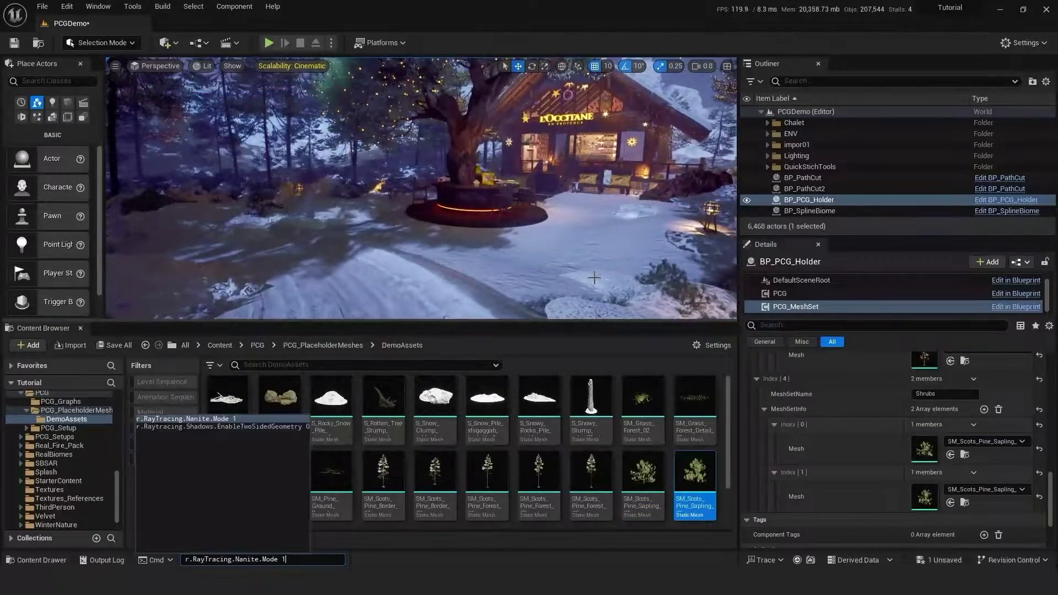
pyautogui.press('Return')
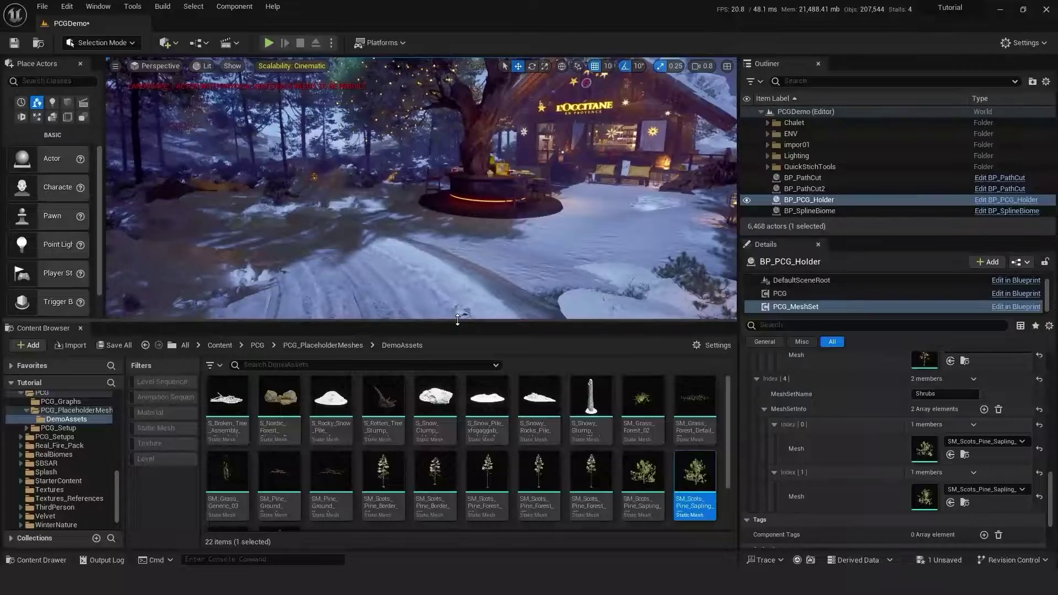
pyautogui.moveTo(456, 329); pyautogui.dragTo(459, 372)
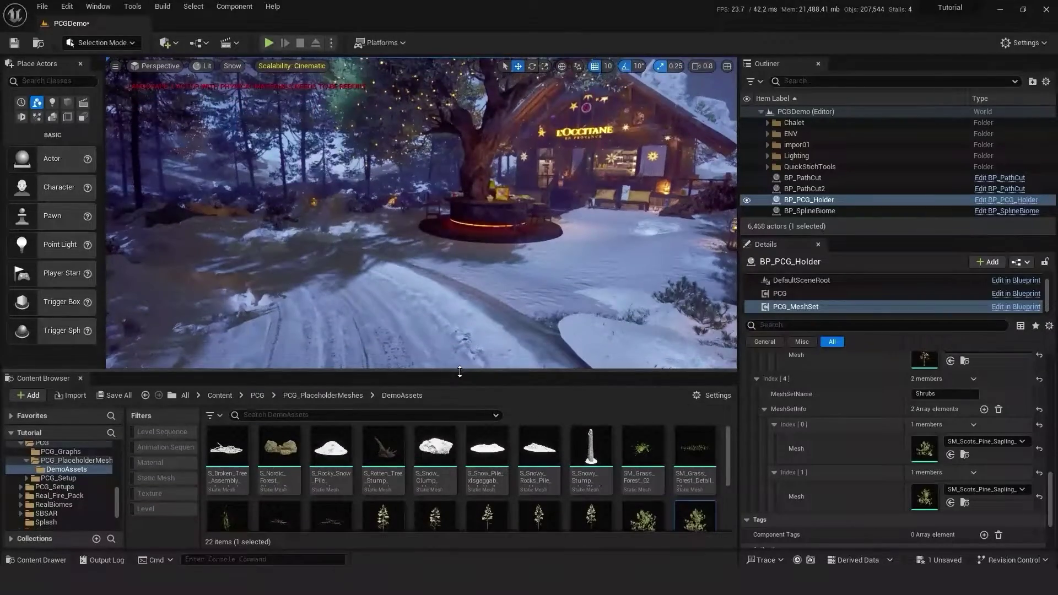
# - Override Grass Density on BP_PCG_Holder's PCG component and set it to 1
pyautogui.moveTo(498, 304); pyautogui.dragTo(694, 304, button='right')
pyautogui.press('g')
pyautogui.press('g')
pyautogui.scroll(-2, 498, 303)
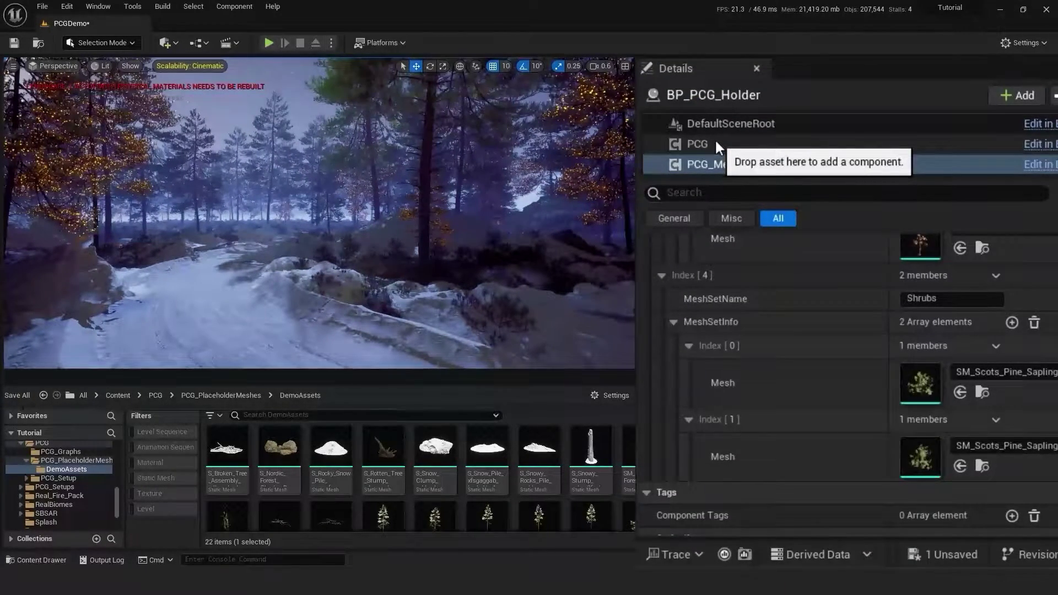
pyautogui.click(715, 144)
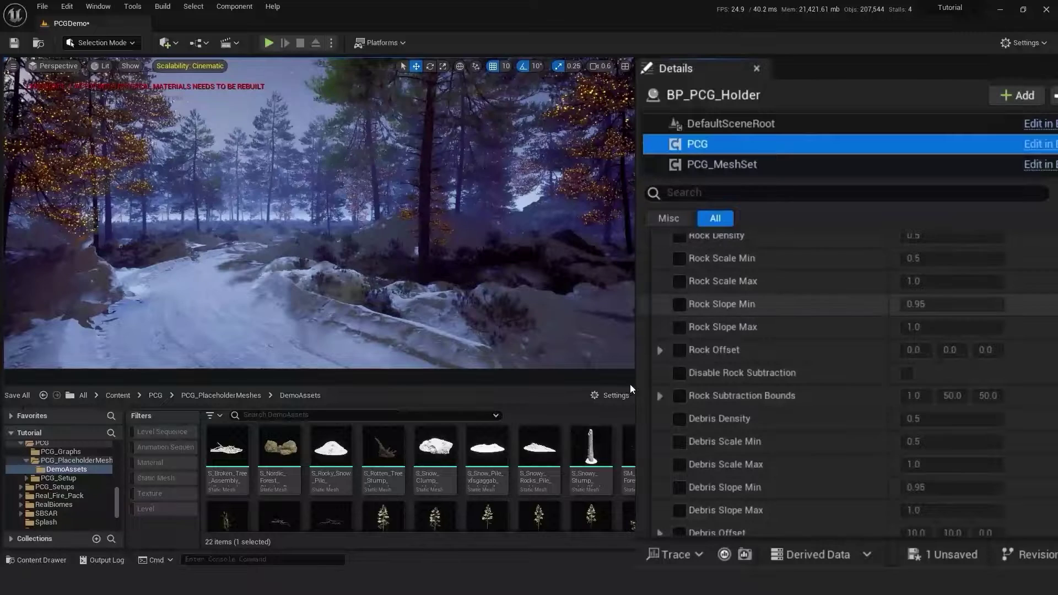
pyautogui.scroll(8, 741, 365)
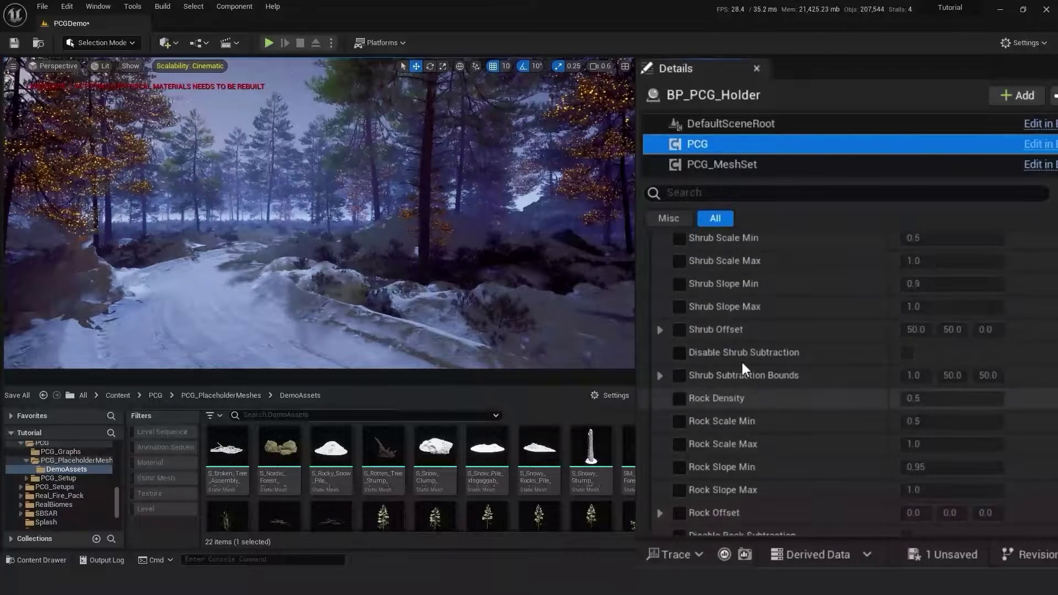
pyautogui.scroll(10, 742, 365)
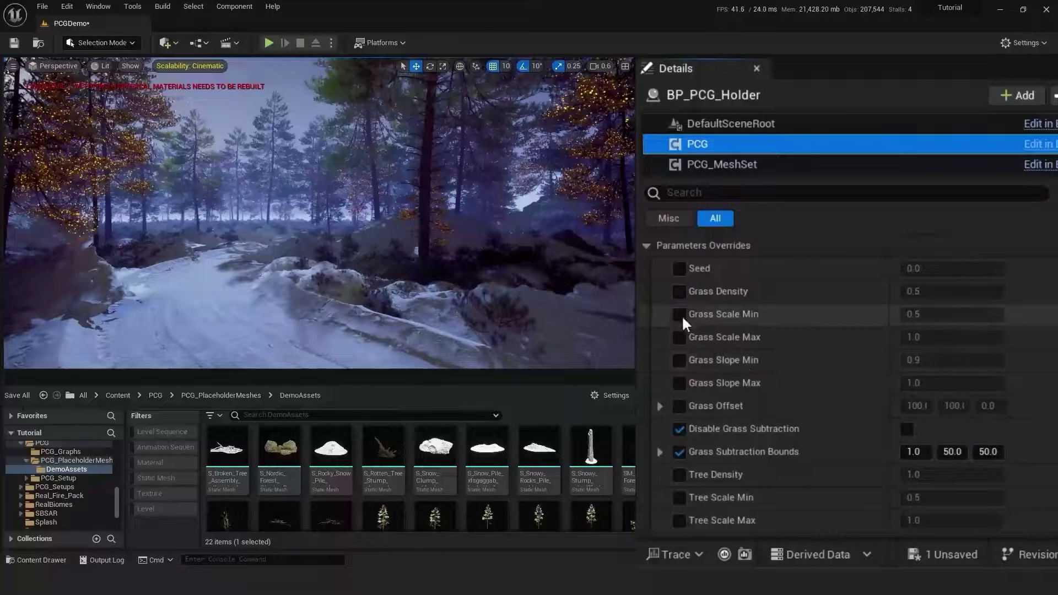
pyautogui.click(679, 291)
pyautogui.click(919, 290)
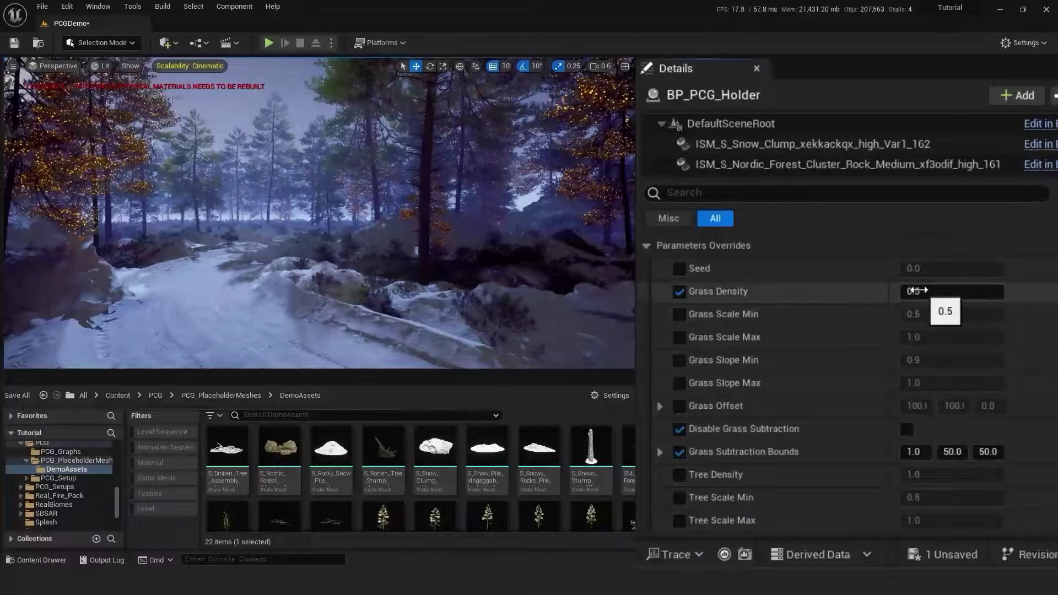
pyautogui.write('1')
pyautogui.press('Return')
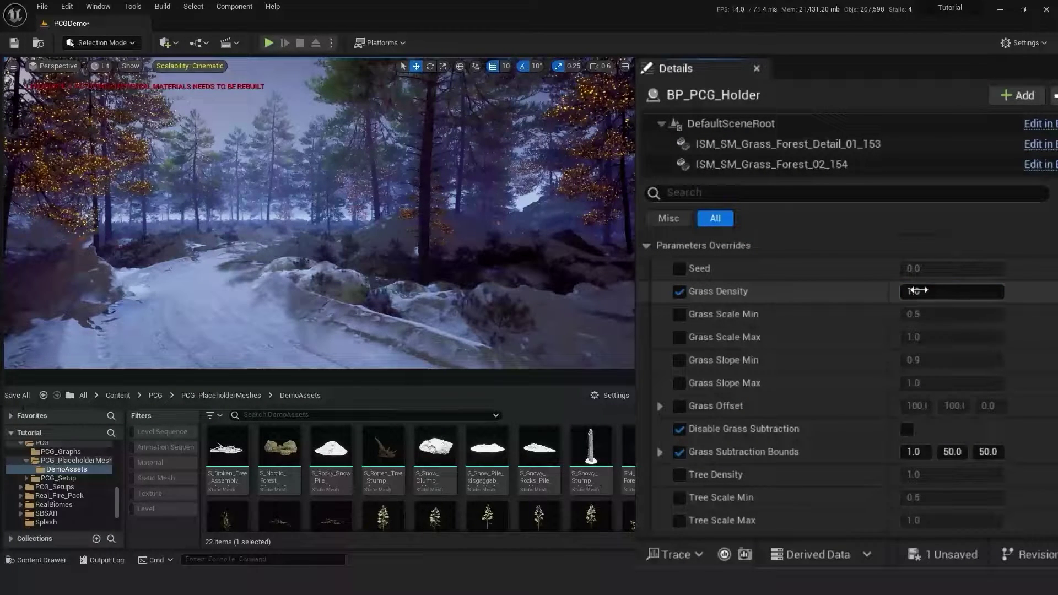
# - Enable the Tree Density override on BP_PCG_Holder's PCG component, leaving its value at 1.0
pyautogui.moveTo(319, 213)
pyautogui.mouseDown(button='right')
pyautogui.moveTo(309, 206)
pyautogui.moveTo(314, 226)
pyautogui.mouseUp(button='right')
pyautogui.press('w')
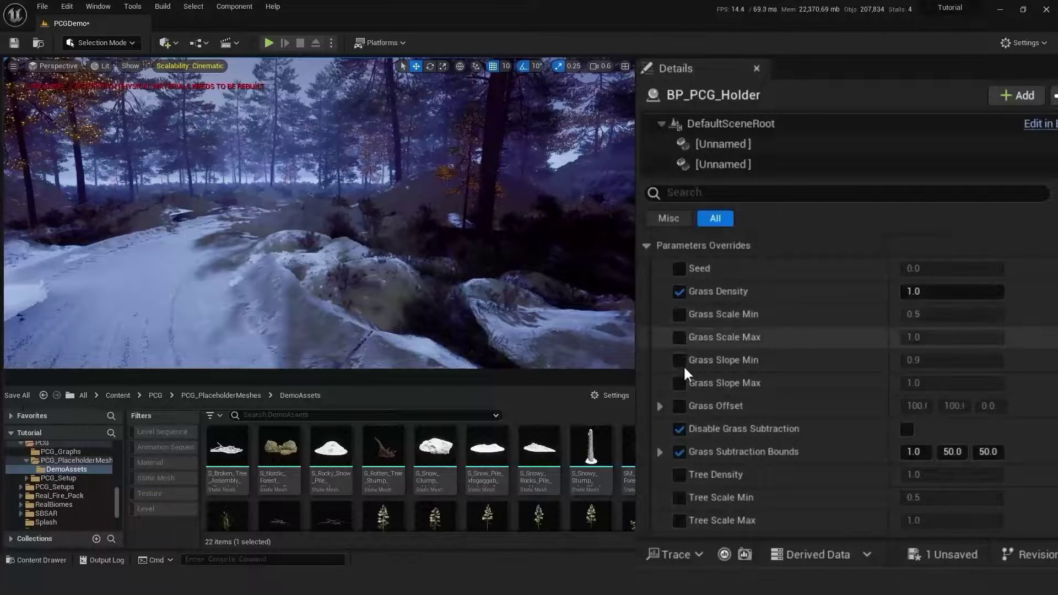
pyautogui.scroll(-1, 683, 364)
pyautogui.scroll(-5, 683, 365)
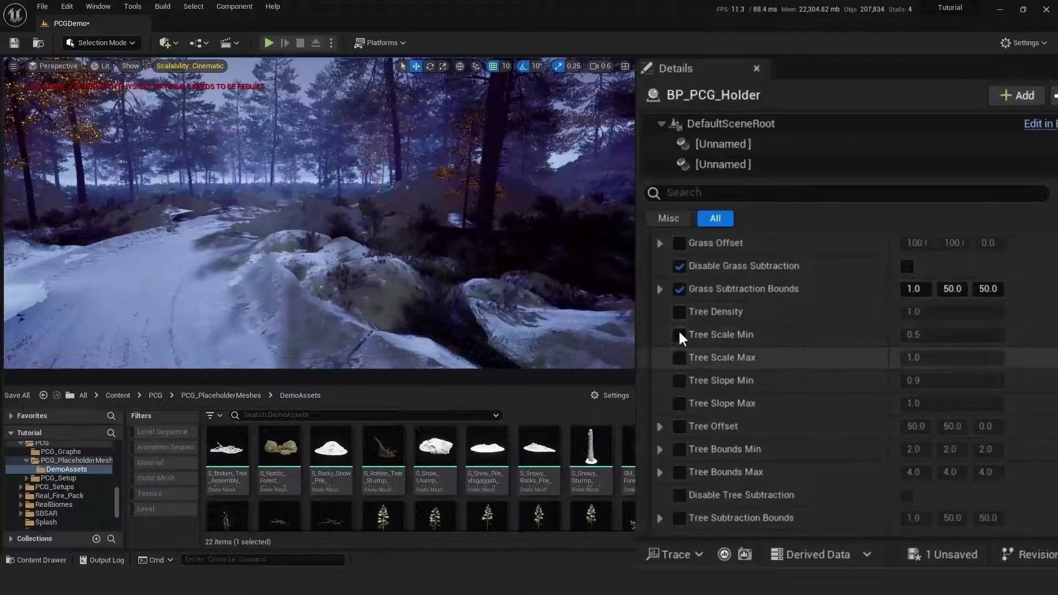
pyautogui.click(680, 313)
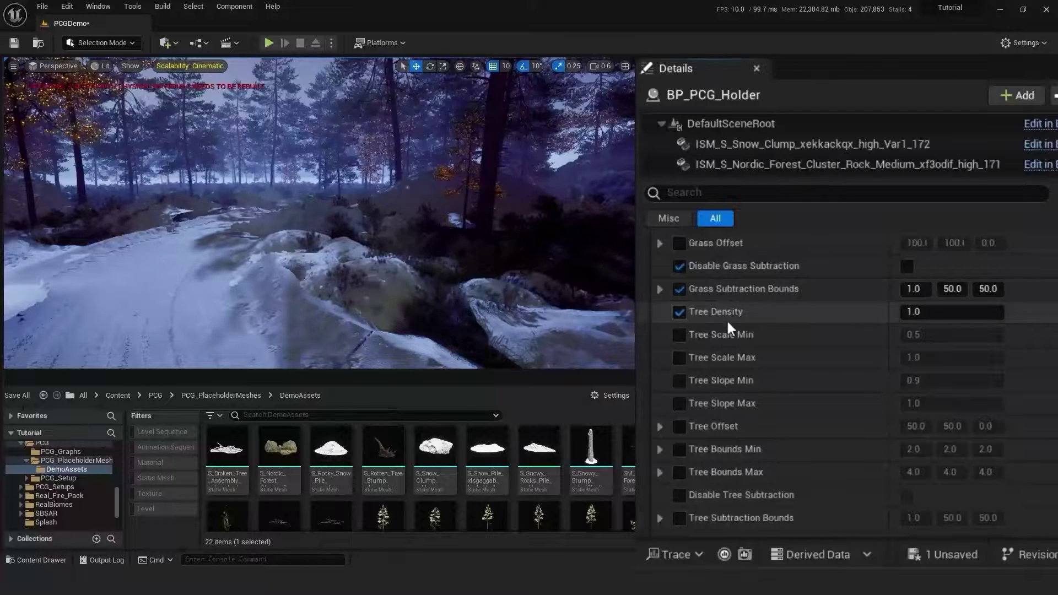
pyautogui.click(917, 312)
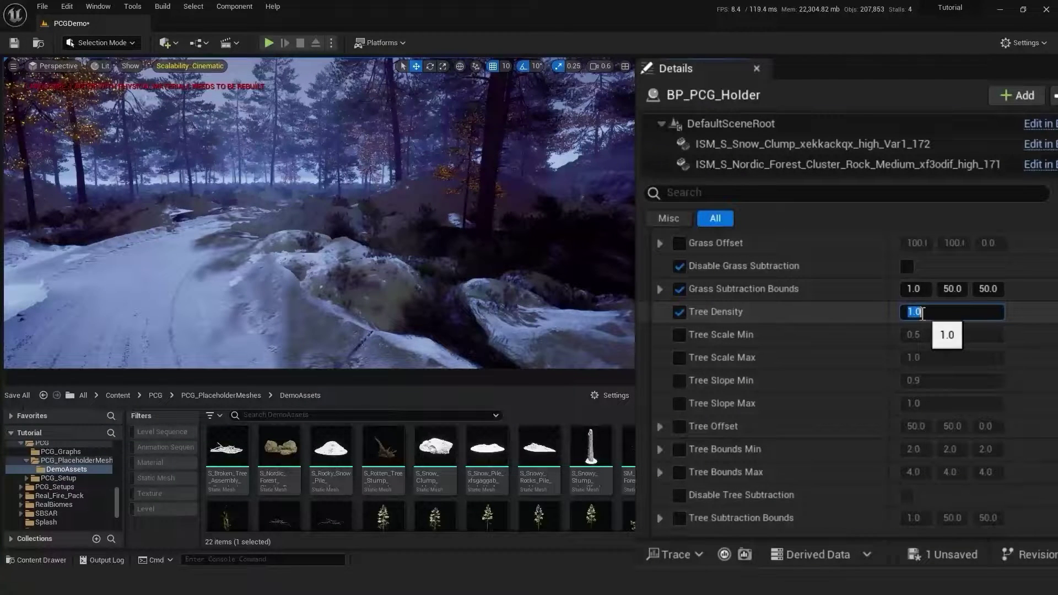
# - Override the tree scale range, setting Tree Scale Min to 0.3 and Tree Scale Max to 0.8
pyautogui.click(682, 335)
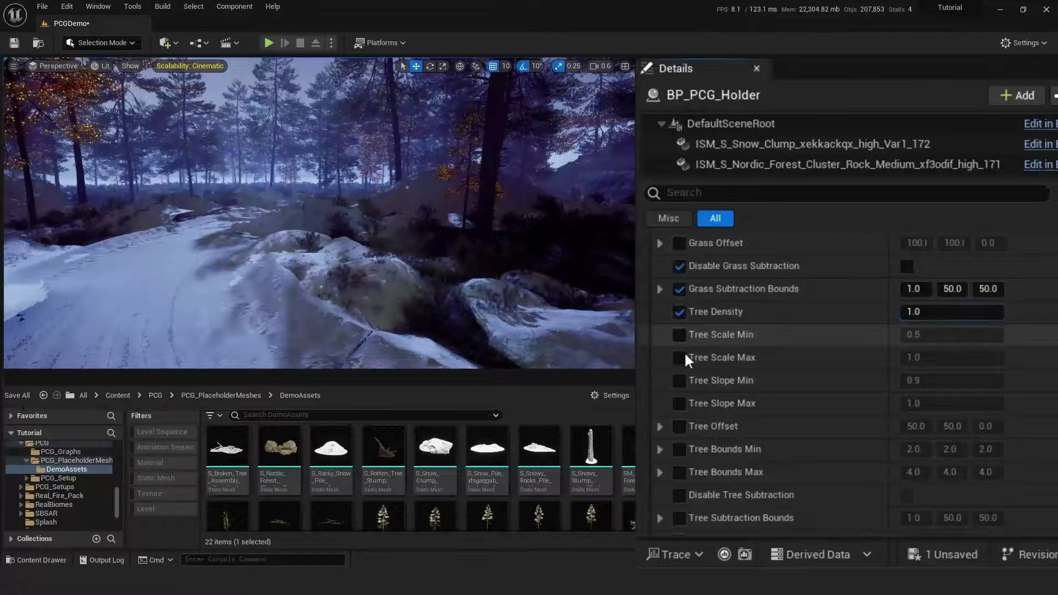
pyautogui.click(683, 357)
pyautogui.click(914, 336)
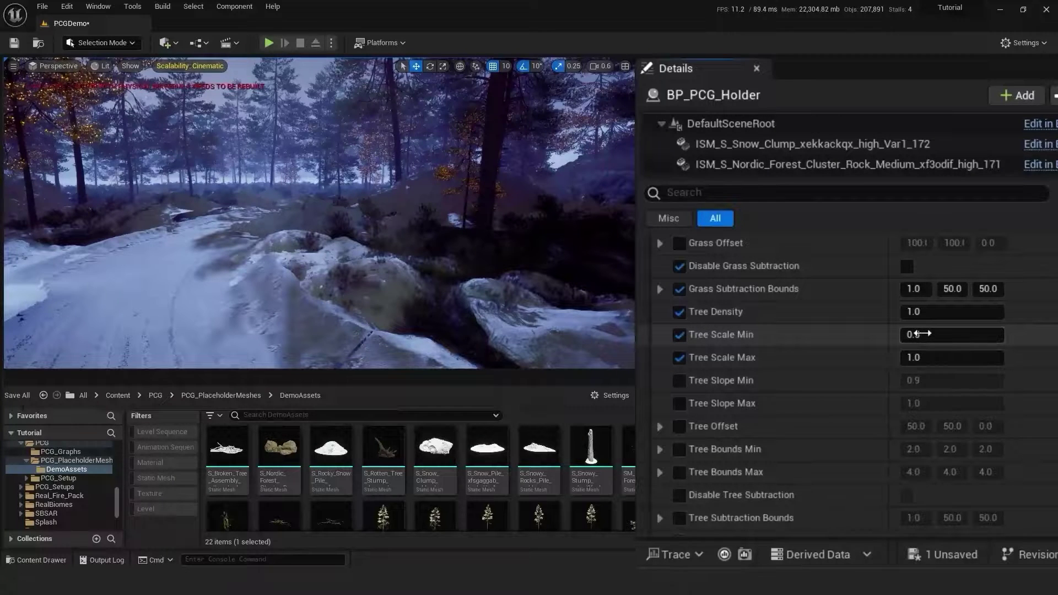
pyautogui.write('.3')
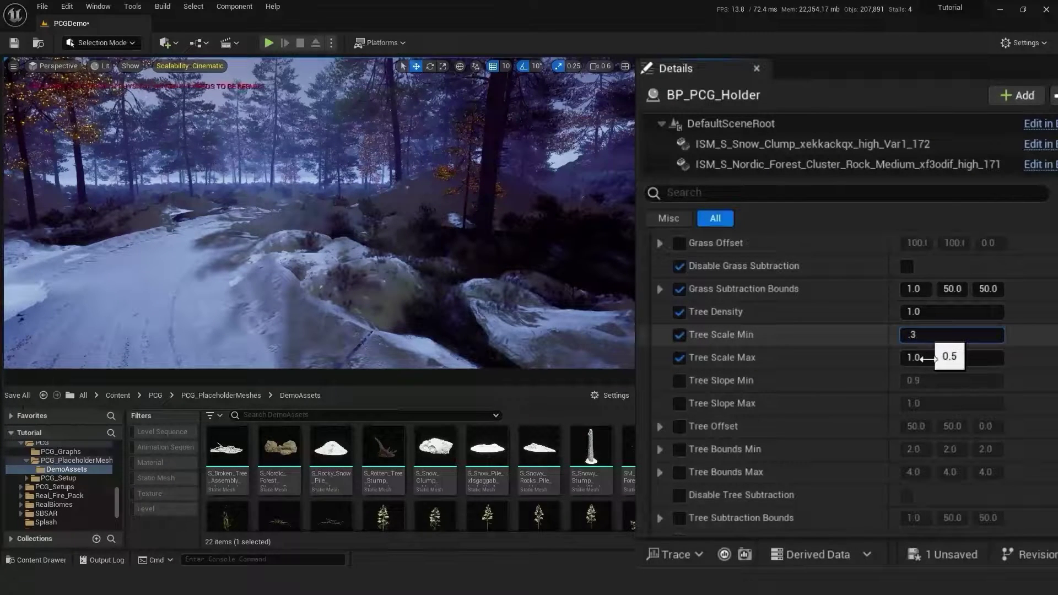
pyautogui.press('Return')
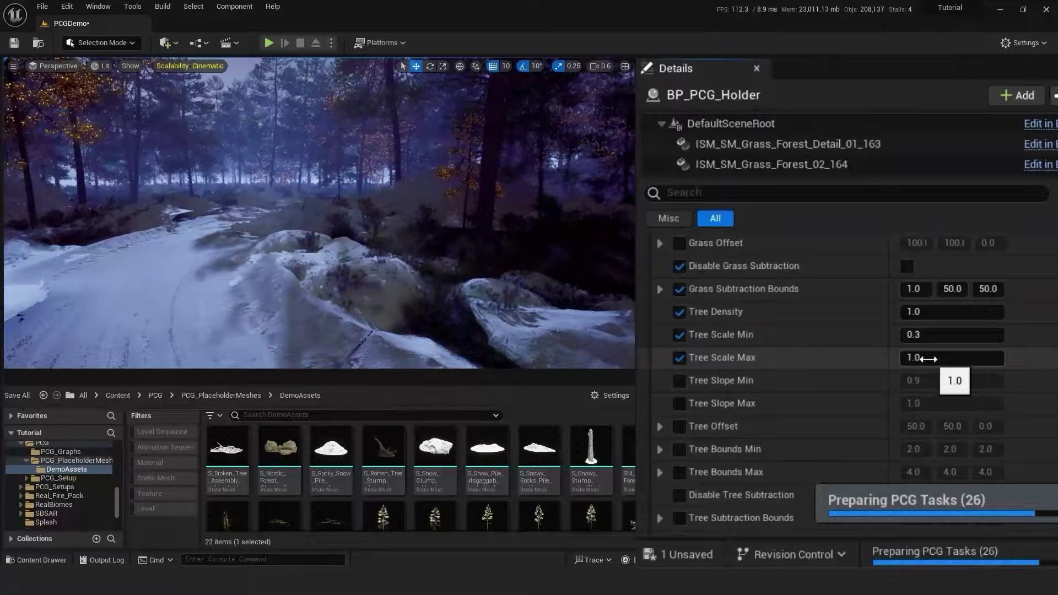
pyautogui.click(928, 359)
pyautogui.write('.8')
pyautogui.press('Return')
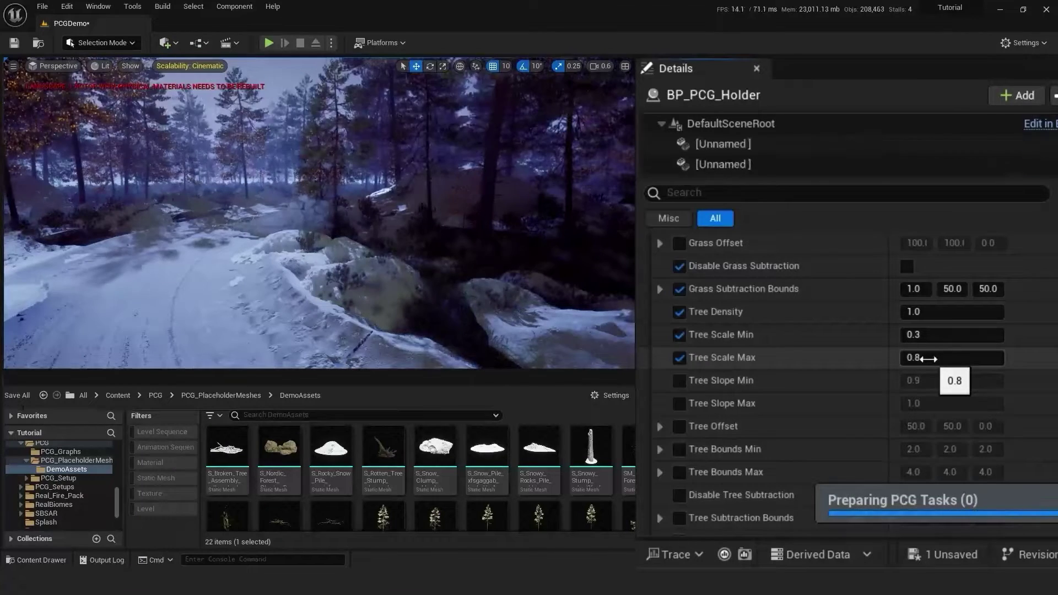
# - Enable the Tree Bounds Min and Tree Bounds Max overrides and set Tree Bounds Min to 1.5 on all three axes
pyautogui.scroll(-3, 761, 411)
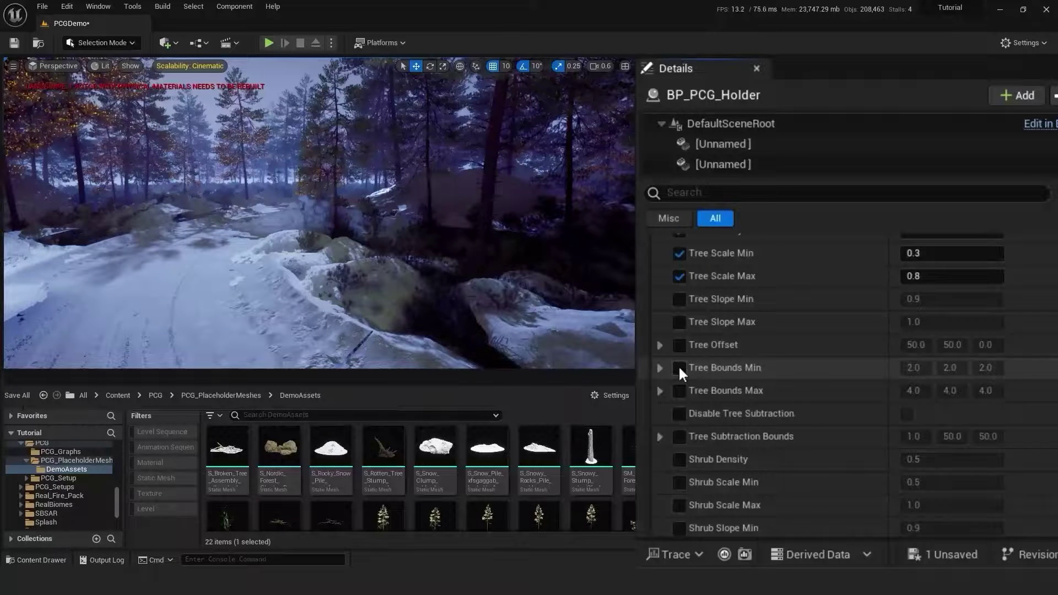
pyautogui.click(679, 366)
pyautogui.click(678, 389)
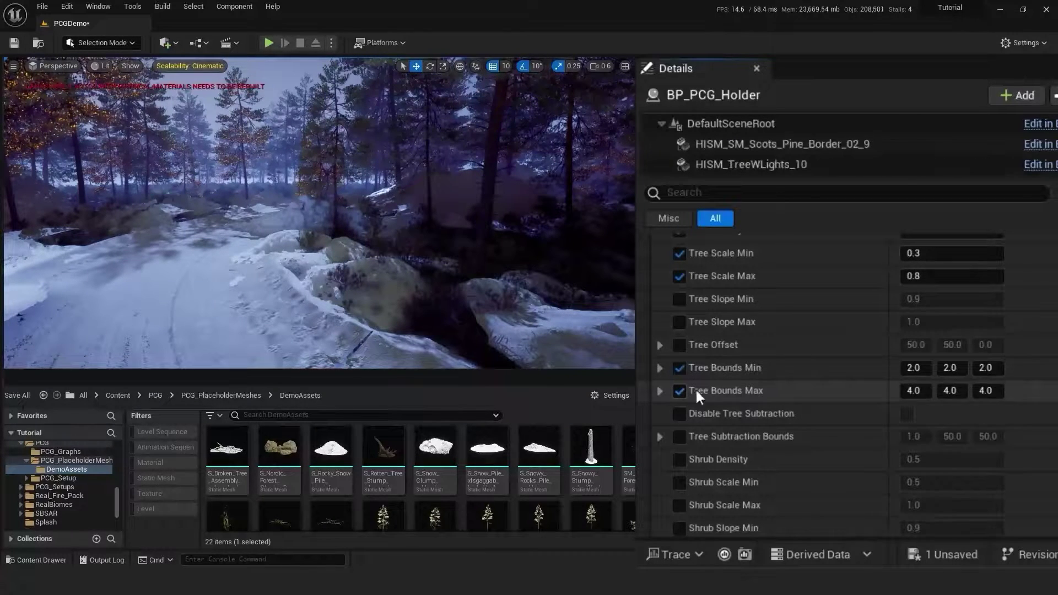
pyautogui.click(913, 367)
pyautogui.write('1.5')
pyautogui.press('Return')
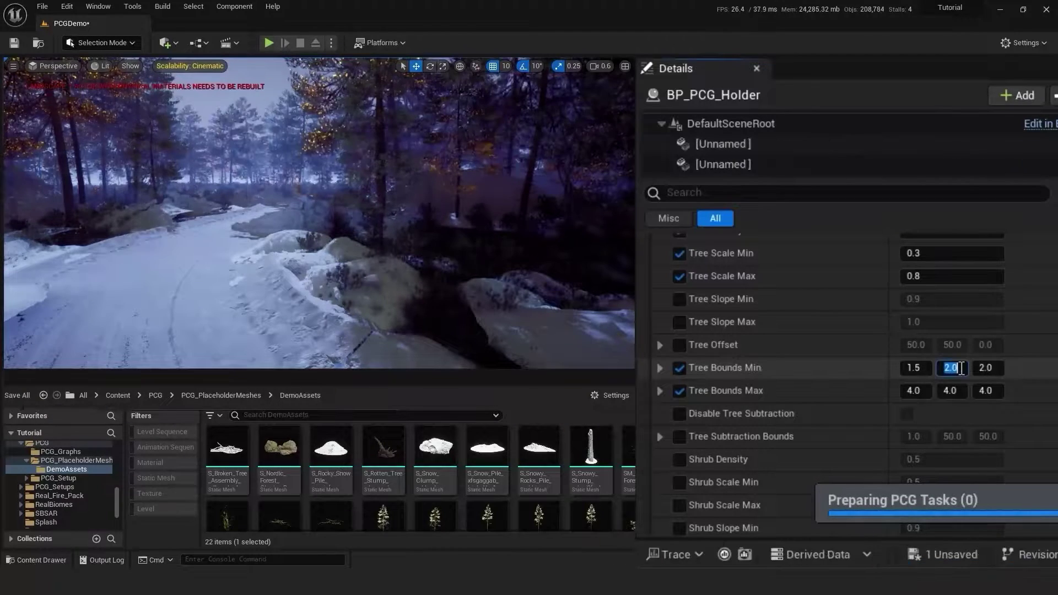
pyautogui.click(959, 368)
pyautogui.press('Return')
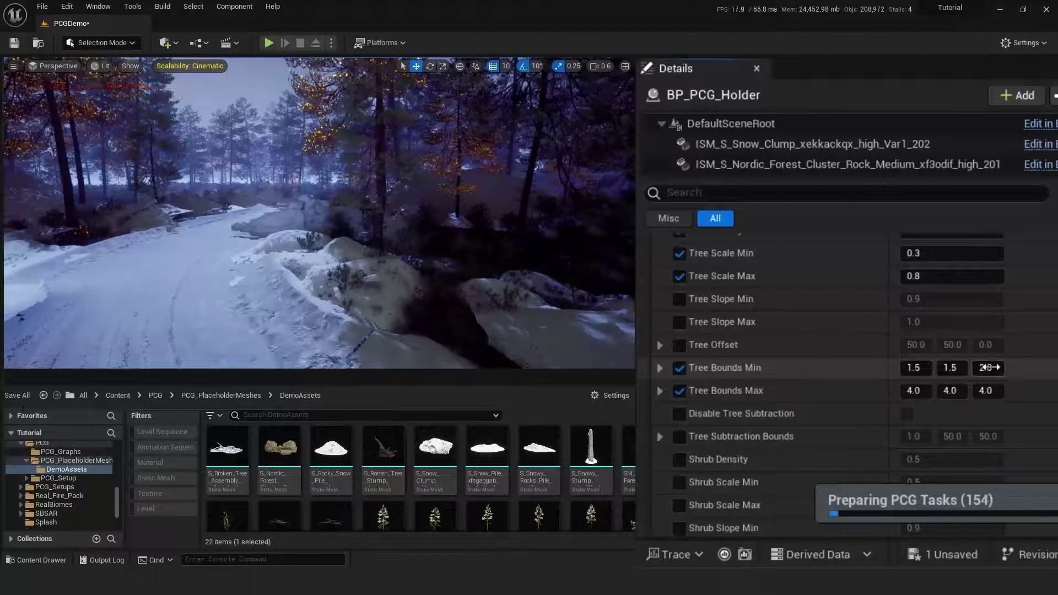
pyautogui.click(986, 367)
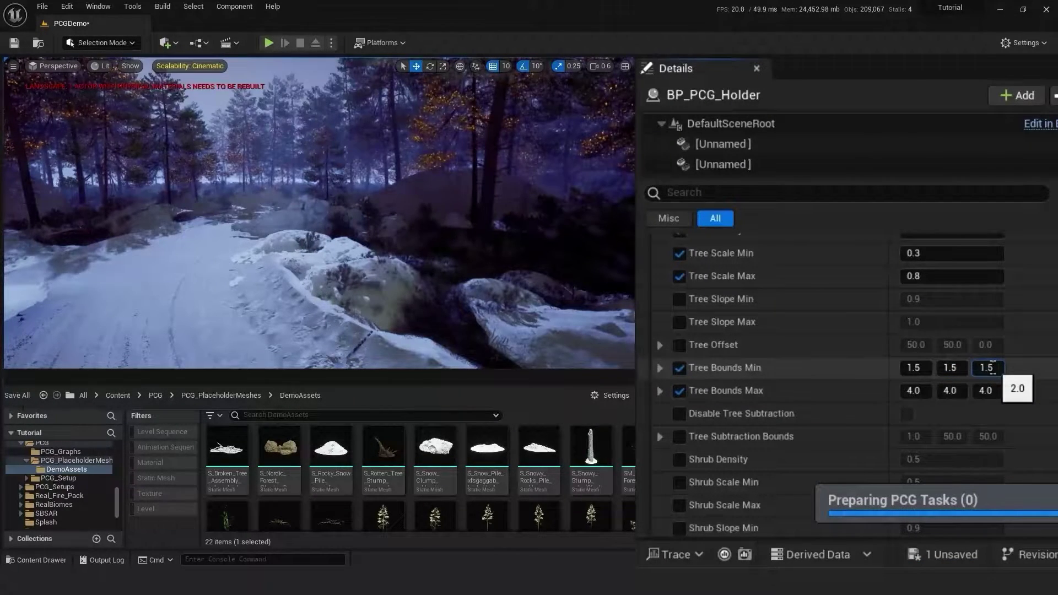
pyautogui.write('1.5')
pyautogui.press('Return')
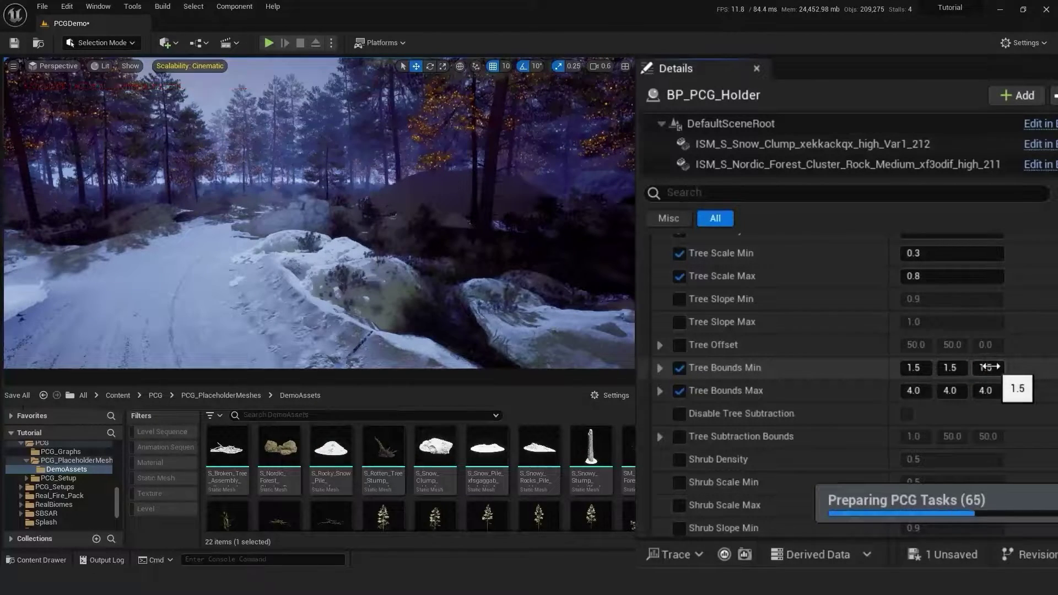
# - Override Debris Density on the PCG component and set it to 0.2
pyautogui.moveTo(458, 310); pyautogui.dragTo(428, 303, button='right')
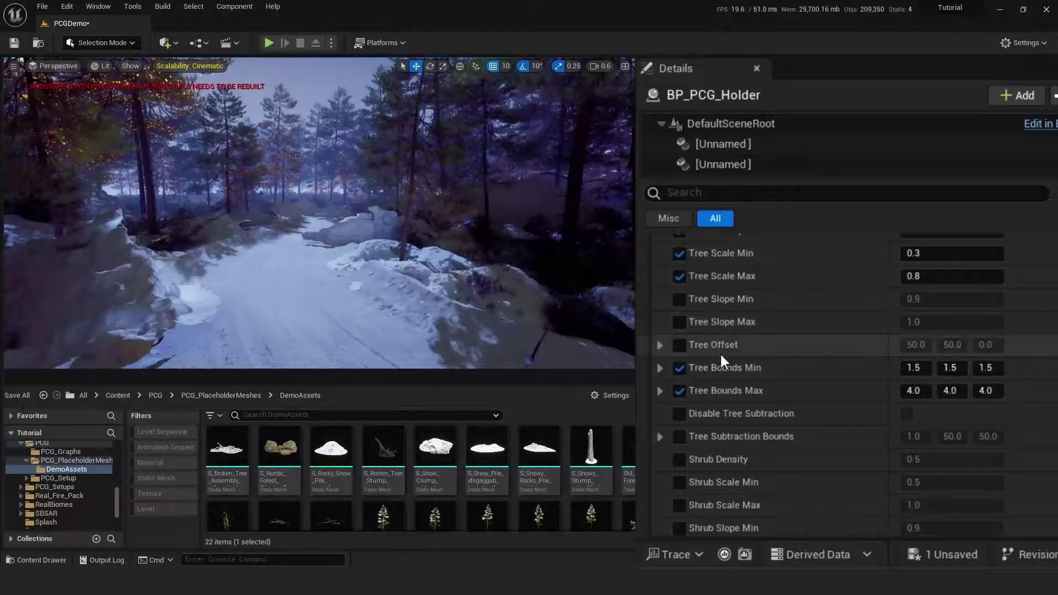
pyautogui.scroll(-10, 720, 358)
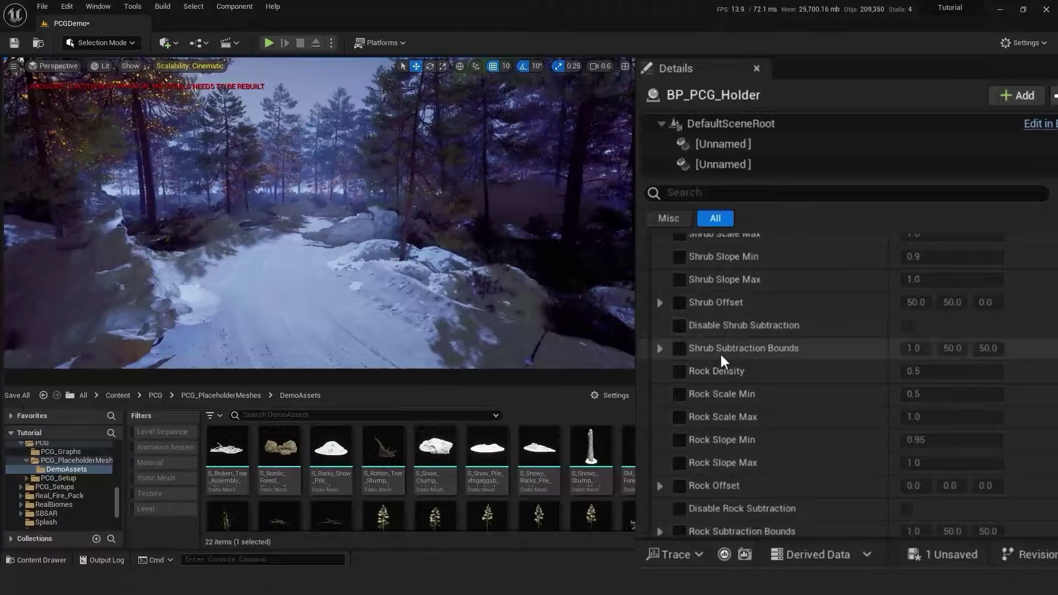
pyautogui.scroll(-4, 720, 352)
pyautogui.scroll(-1, 719, 352)
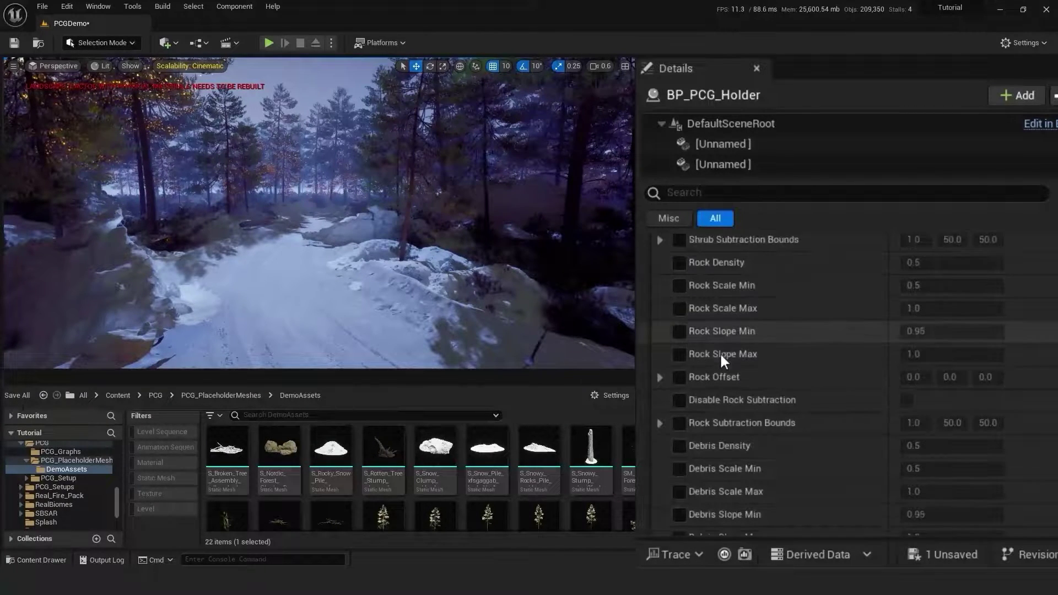
pyautogui.click(680, 447)
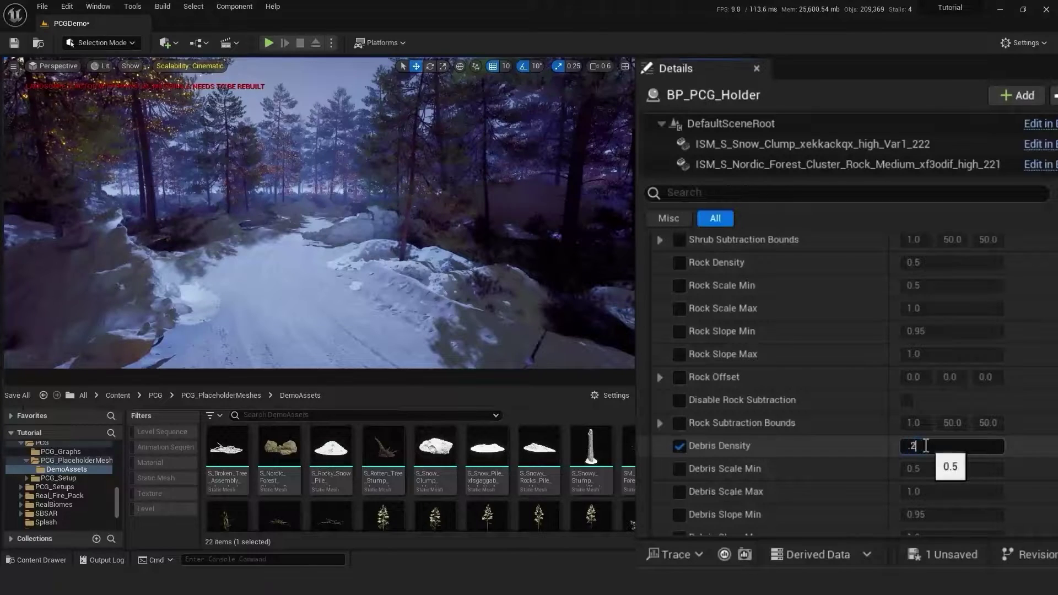
pyautogui.press('Return')
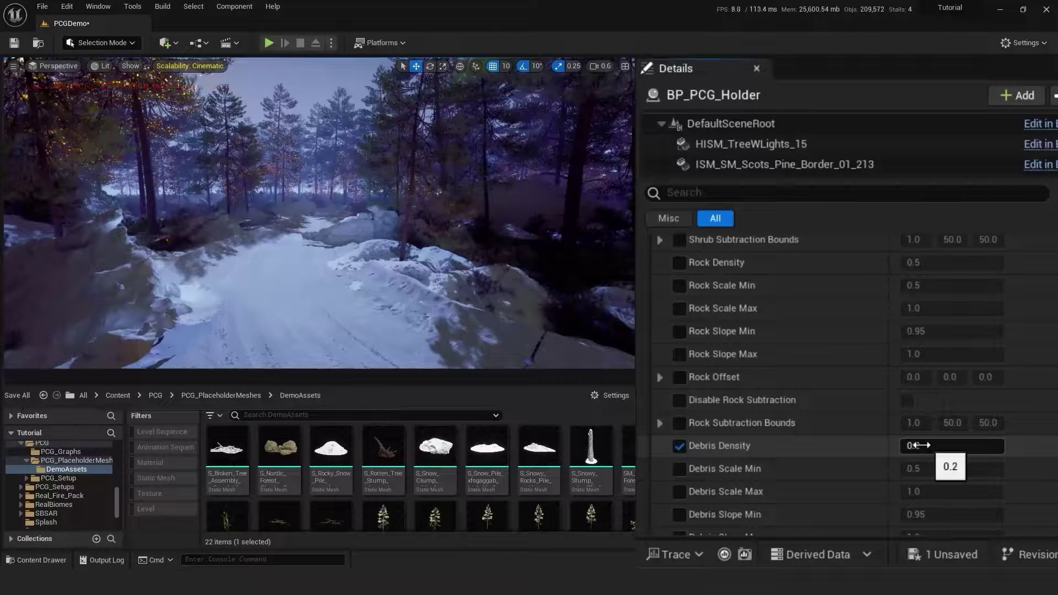
pyautogui.scroll(-2, 864, 444)
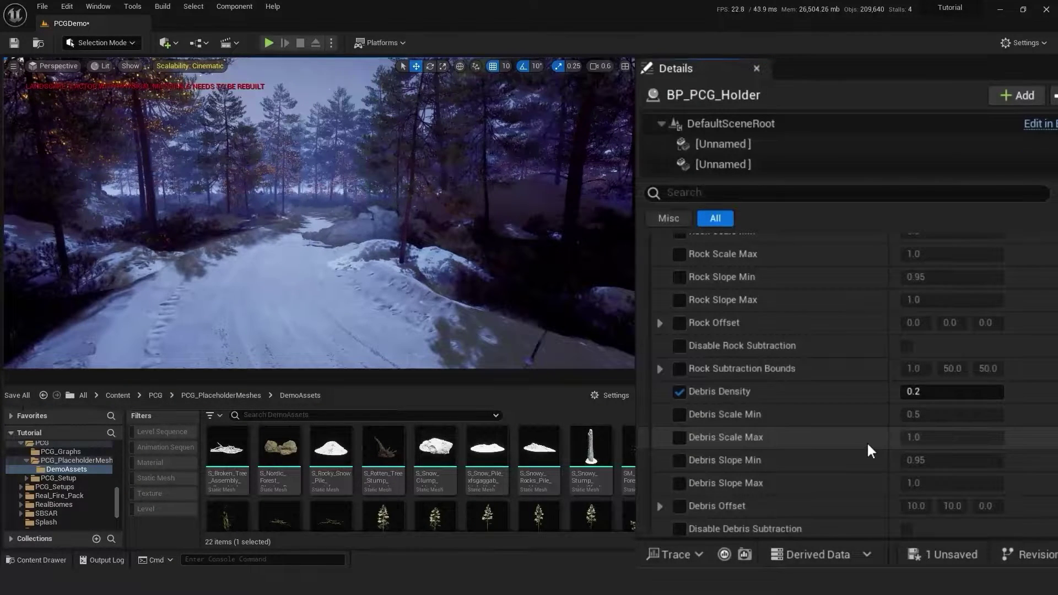
pyautogui.scroll(-3, 856, 435)
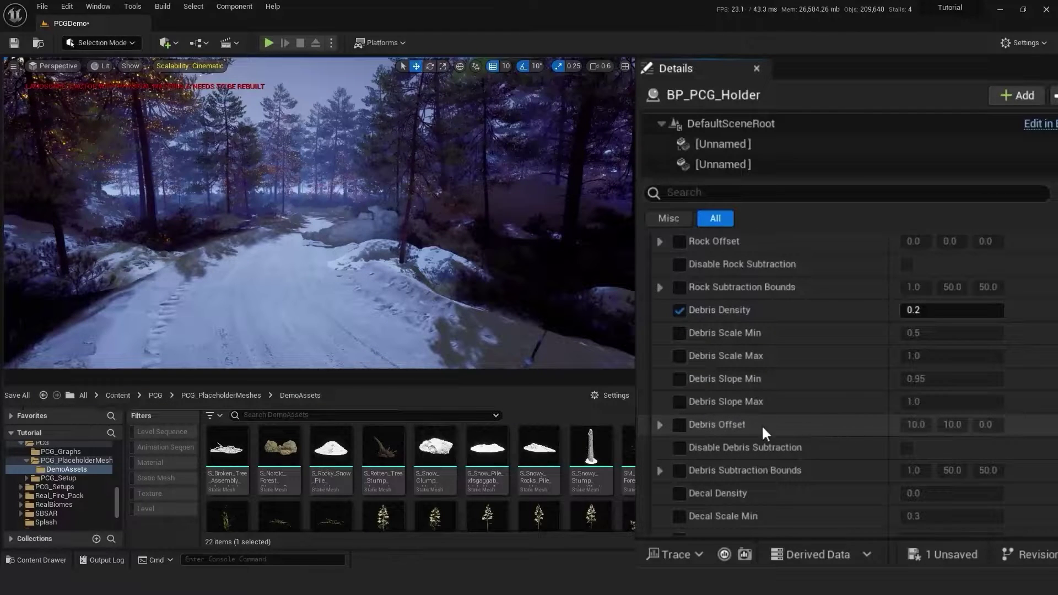
pyautogui.click(679, 424)
pyautogui.click(952, 424)
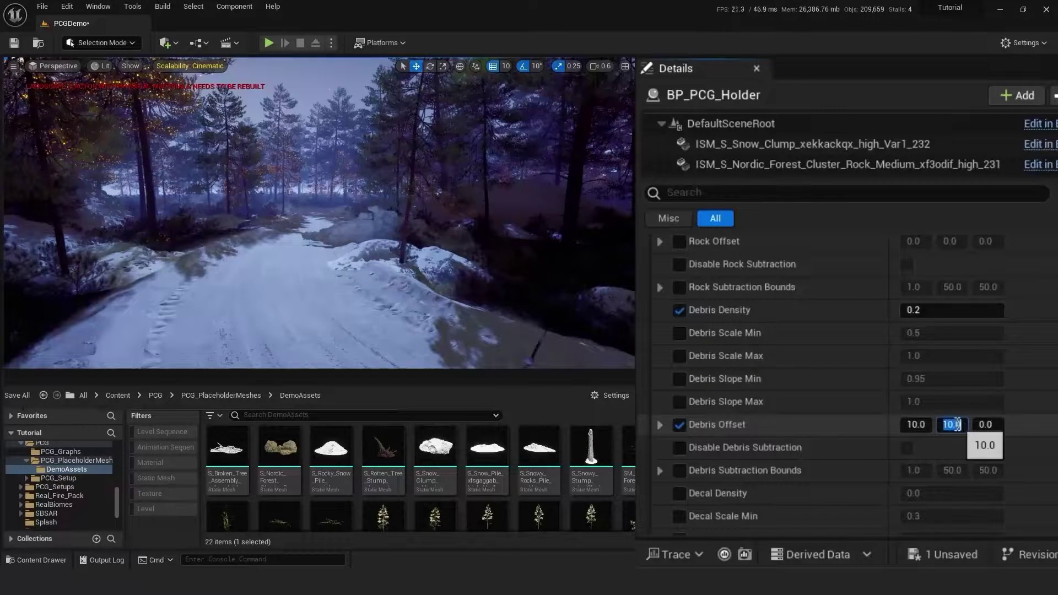
pyautogui.click(681, 425)
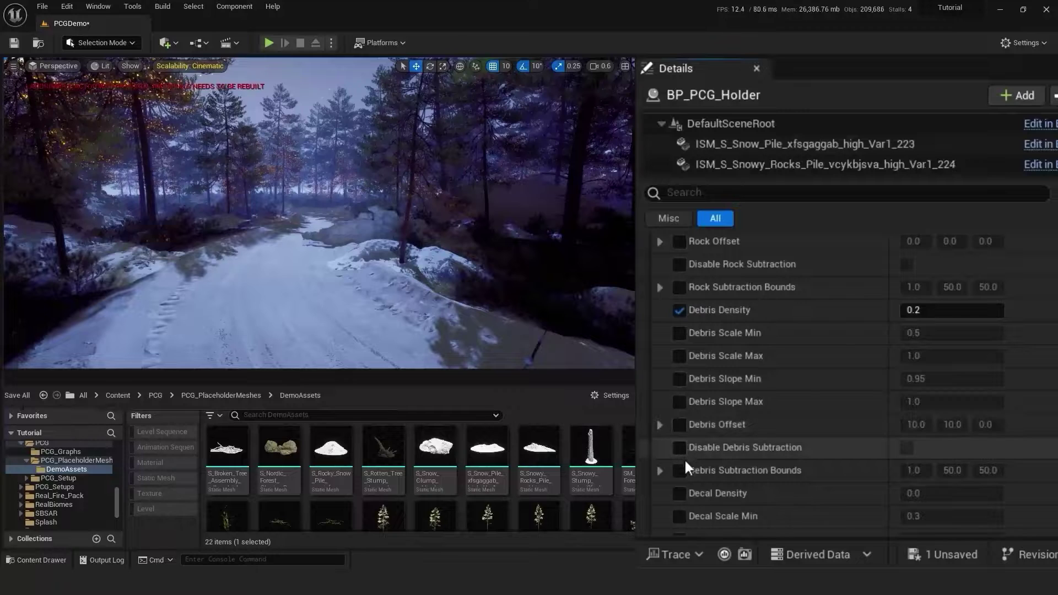
# - Override Debris Subtraction Bounds and set its second and third values to 70
pyautogui.click(683, 470)
pyautogui.click(947, 470)
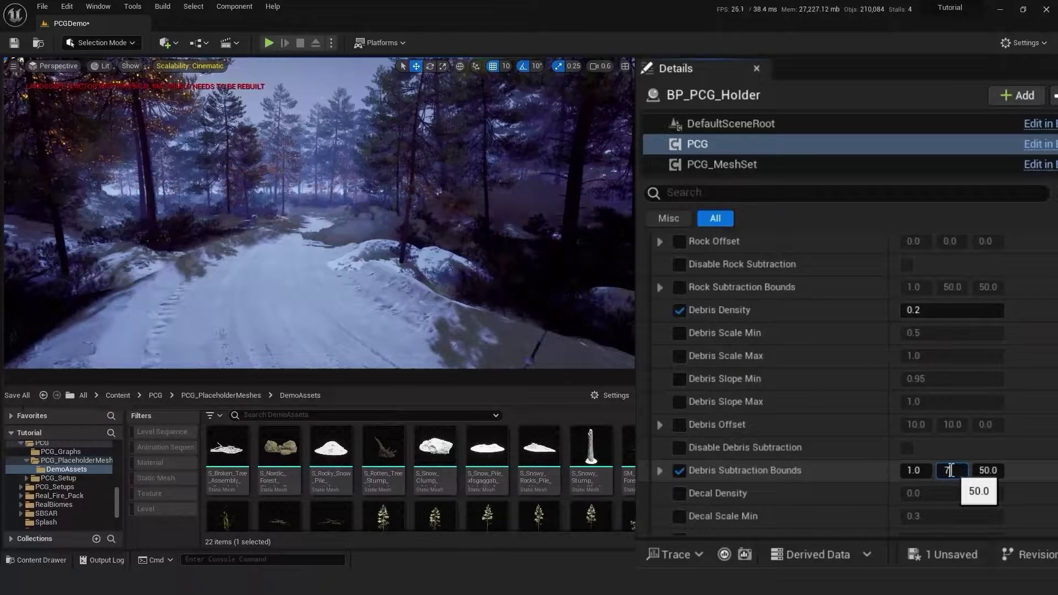
pyautogui.write('70')
pyautogui.press('Return')
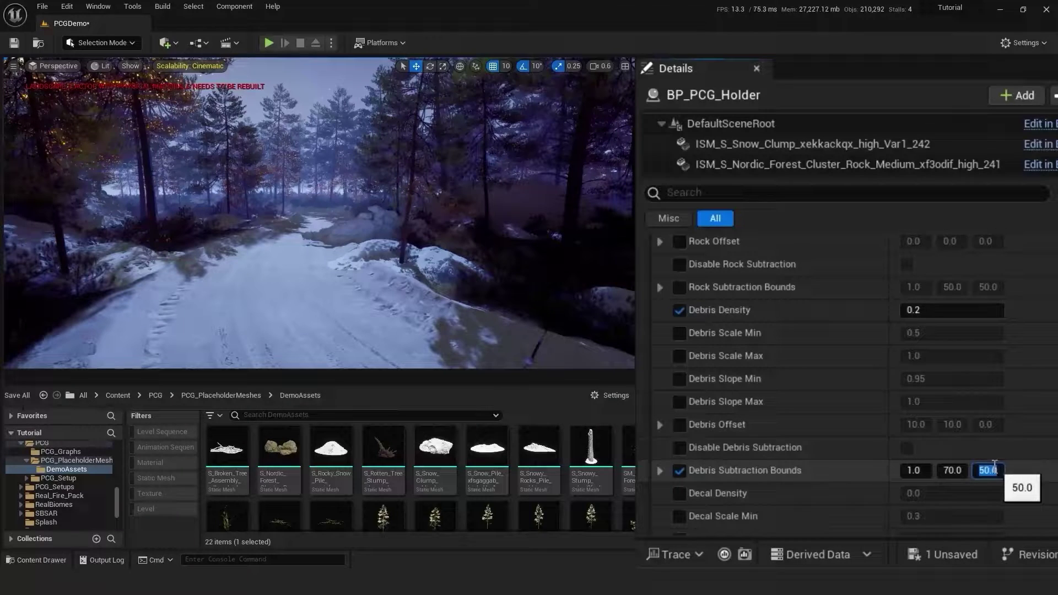
pyautogui.write('70')
pyautogui.press('Return')
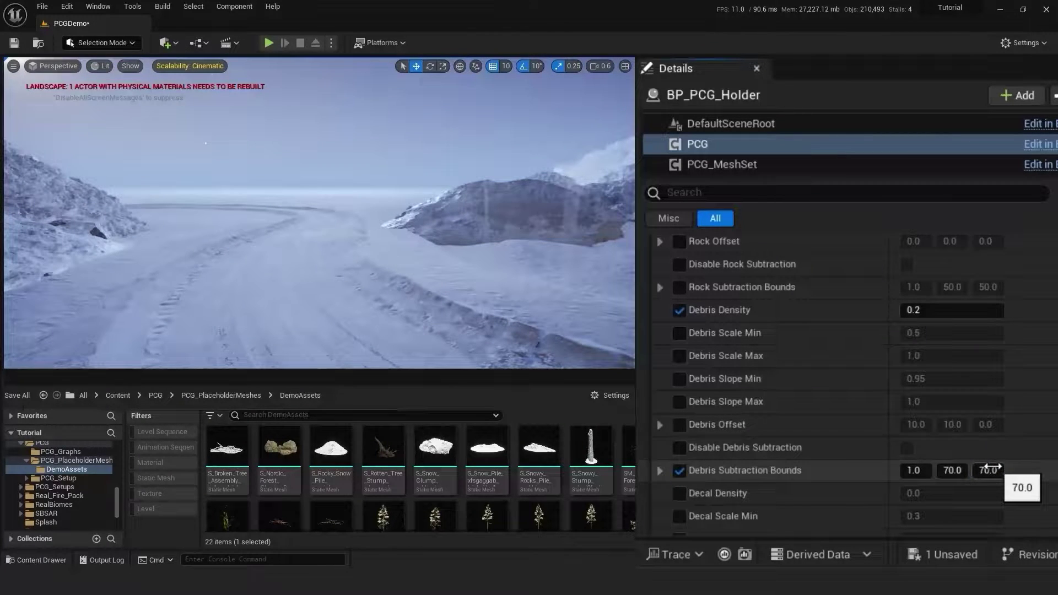
# - Increase the second and third values of Debris Subtraction Bounds to 100 to clear the road further
pyautogui.click(952, 470)
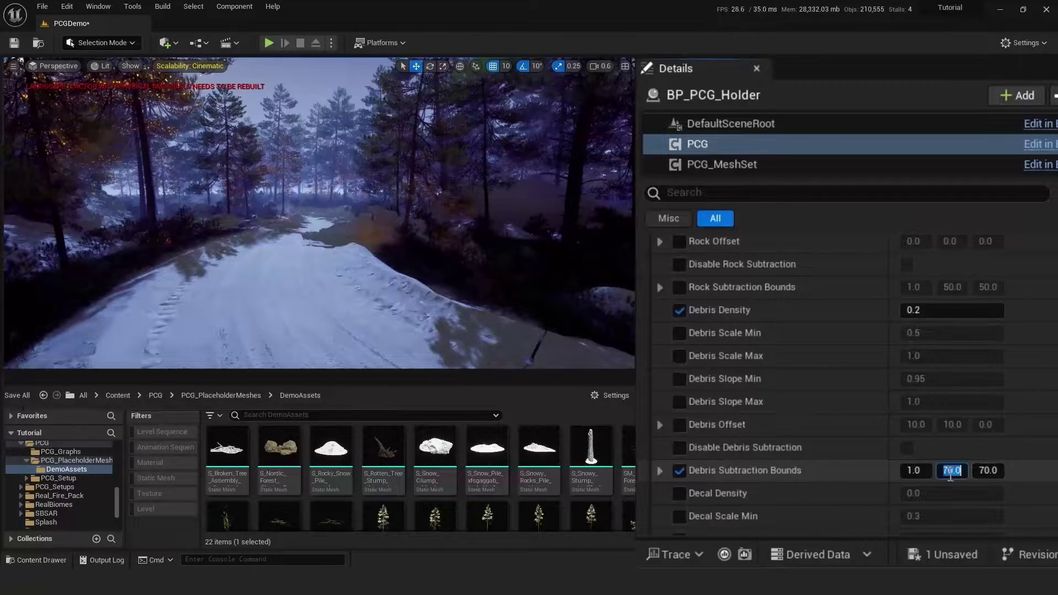
pyautogui.write('100')
pyautogui.press('Return')
pyautogui.click(987, 470)
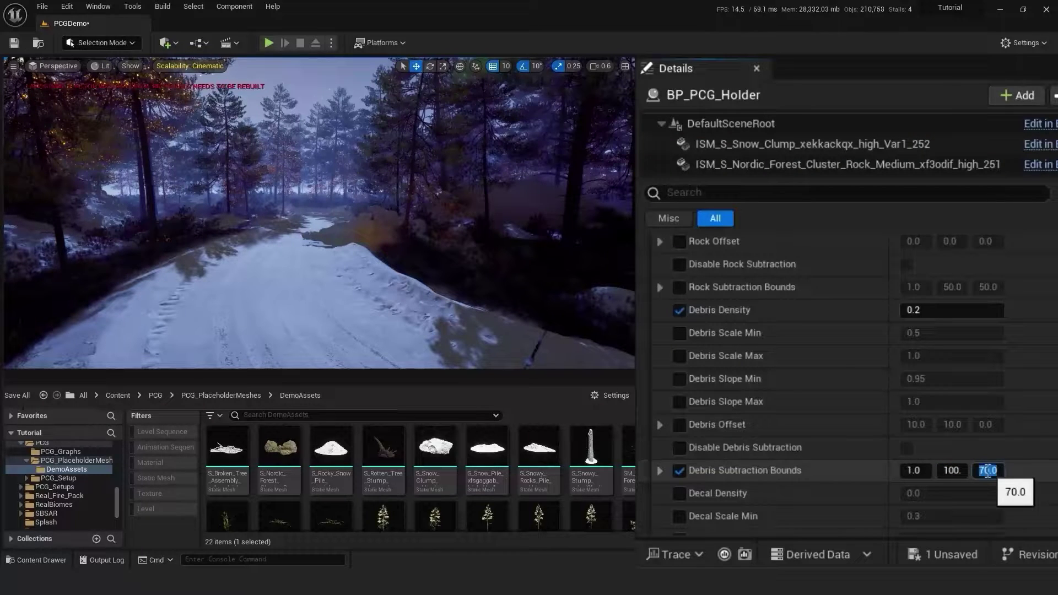
pyautogui.write('100')
pyautogui.press('Return')
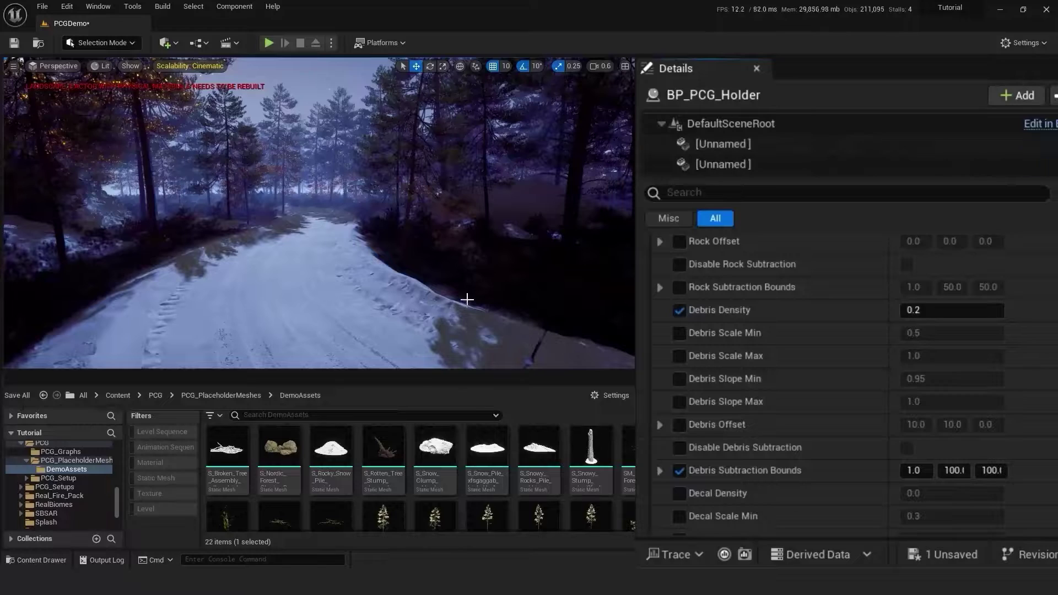
# - Override Decal Density with a value of 0.2 and select the Landscape in front of the chalet
pyautogui.moveTo(464, 304); pyautogui.dragTo(228, 297, button='right')
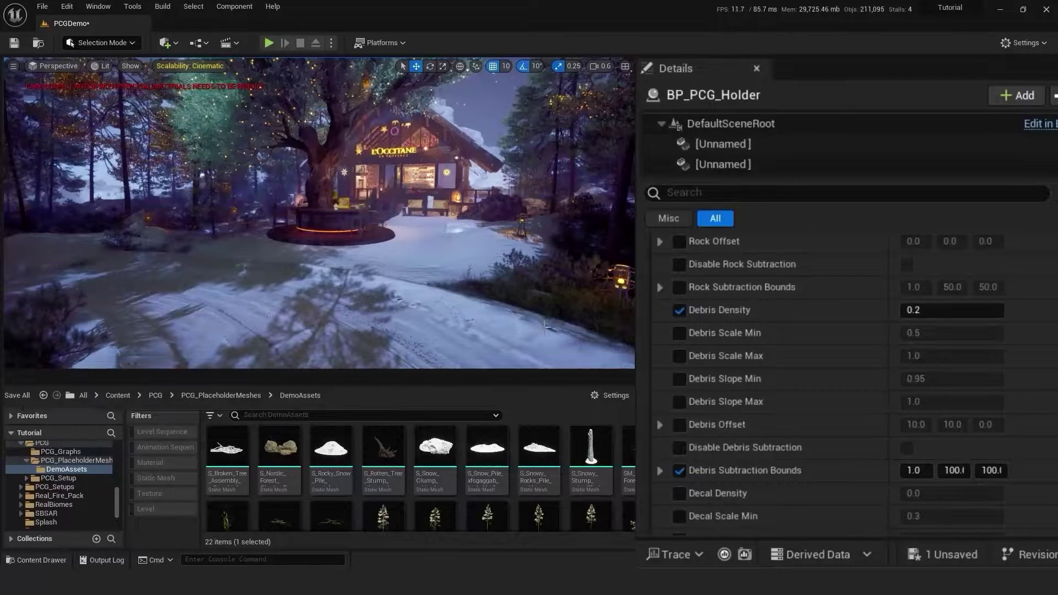
pyautogui.scroll(-3, 864, 355)
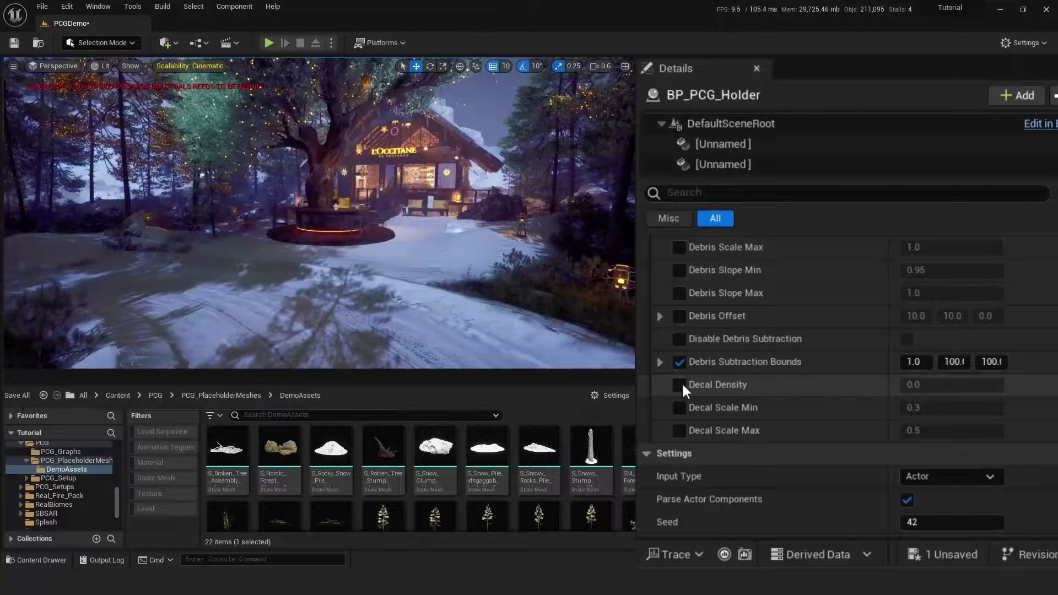
pyautogui.click(679, 385)
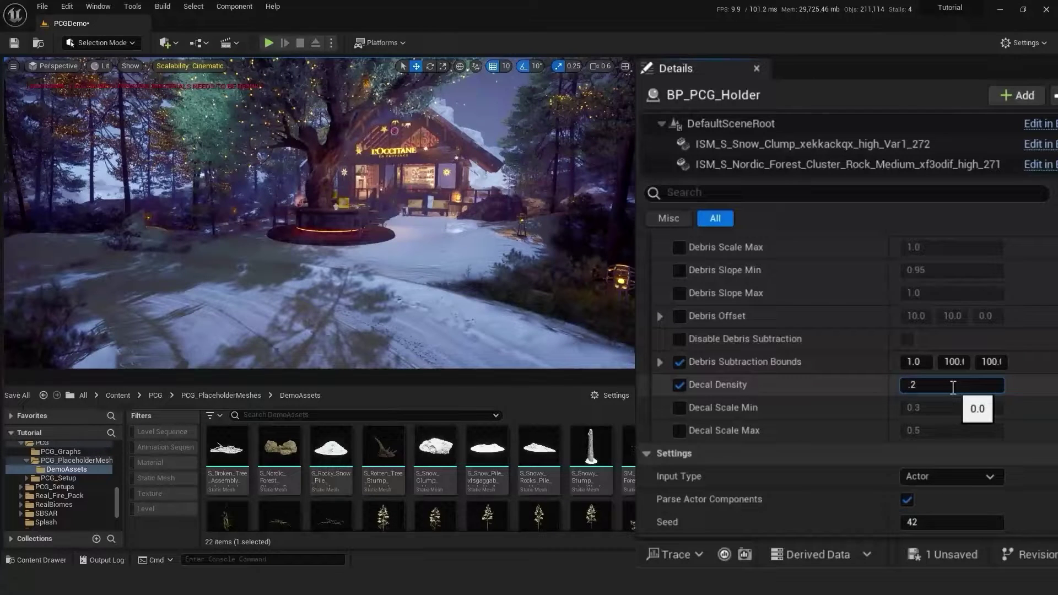
pyautogui.press('Return')
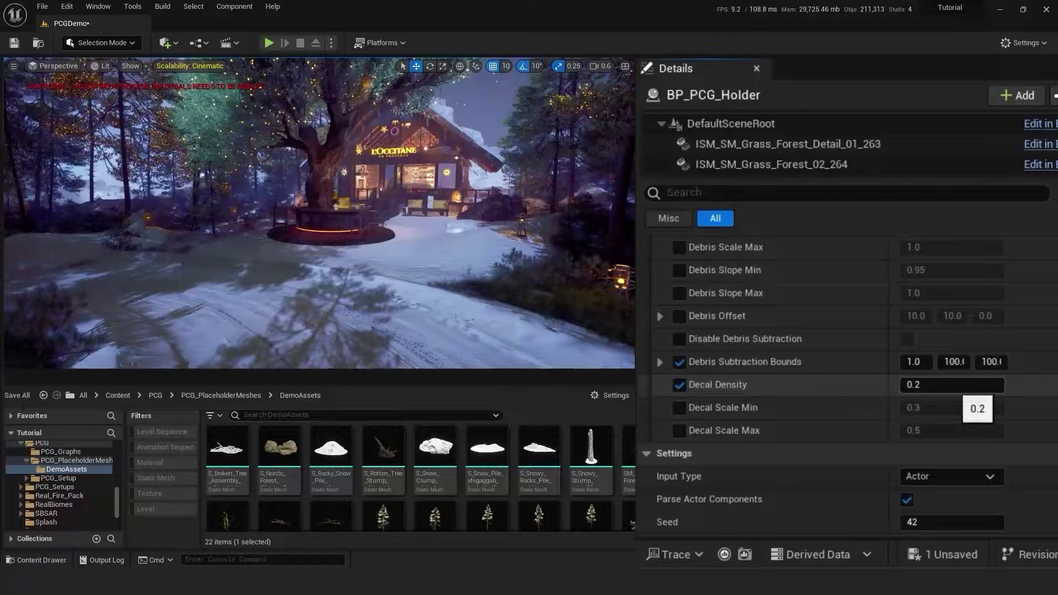
pyautogui.click(331, 286)
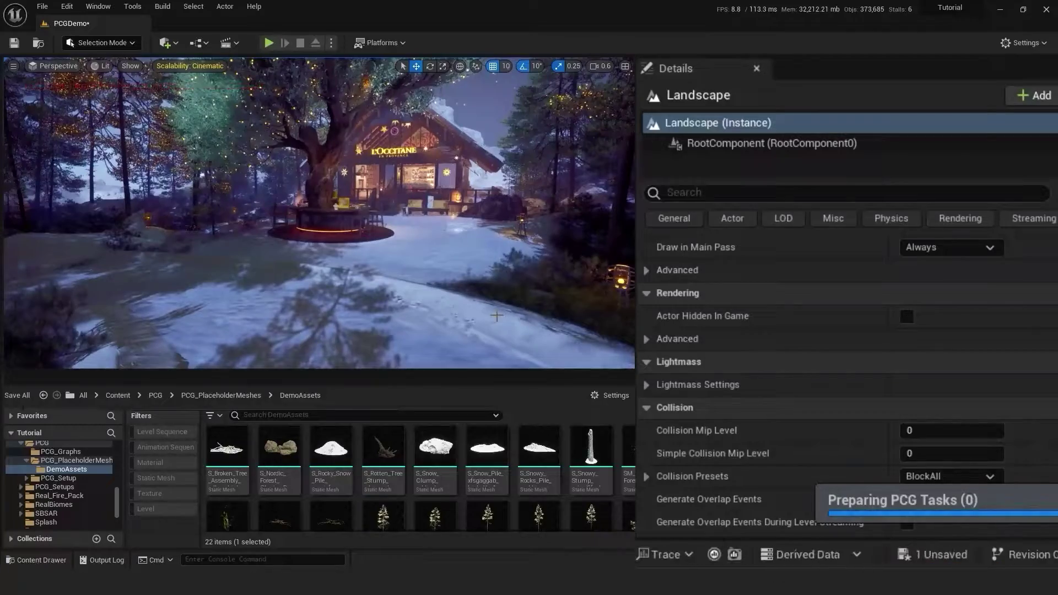
# - Set Decal Density to 0.01 on the PCG component of BP_PCG_Holder
pyautogui.moveTo(496, 314)
pyautogui.mouseDown(button='right')
pyautogui.moveTo(524, 315)
pyautogui.moveTo(505, 331)
pyautogui.mouseUp(button='right')
pyautogui.press('g')
pyautogui.press('g')
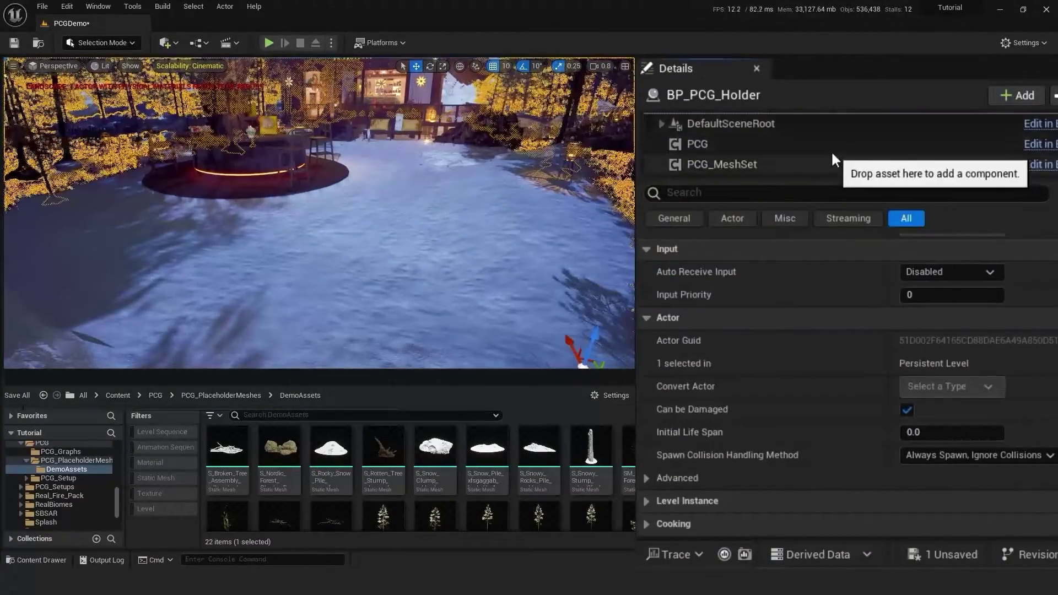
pyautogui.click(832, 146)
pyautogui.scroll(-8, 838, 257)
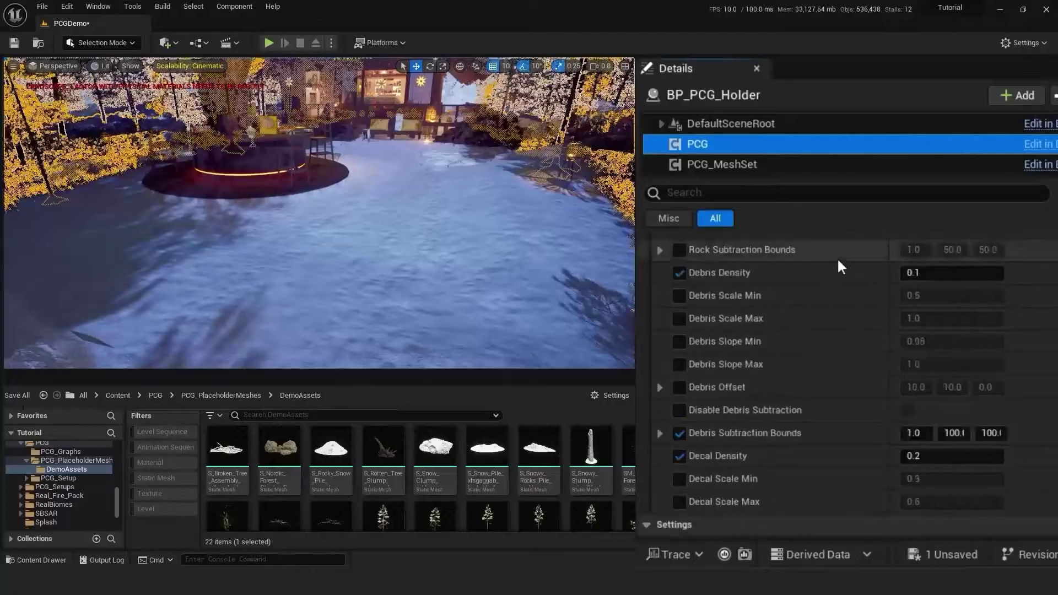
pyautogui.click(936, 455)
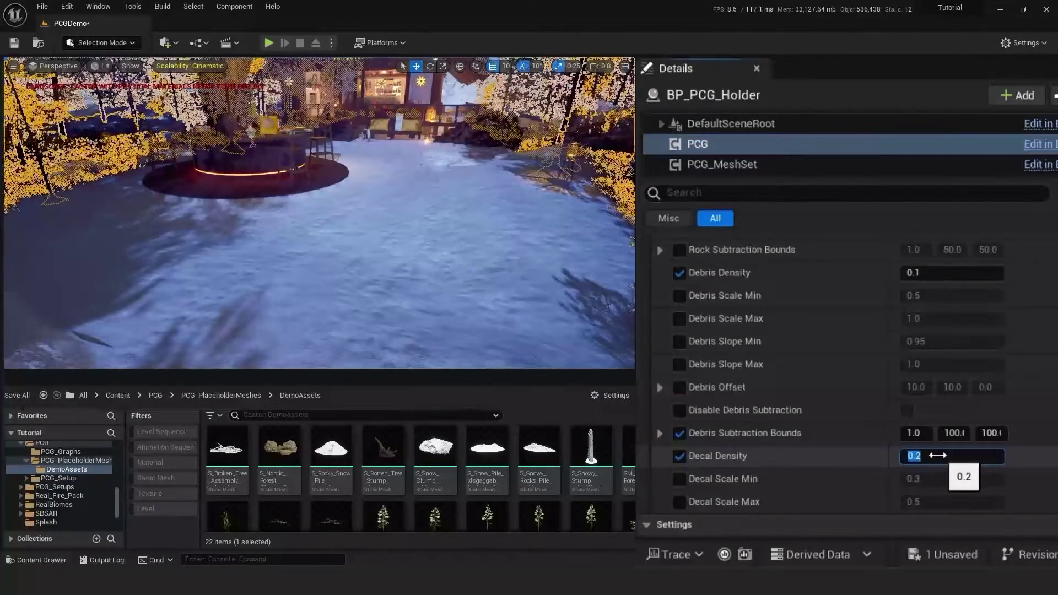
pyautogui.write('0.01')
pyautogui.press('Return')
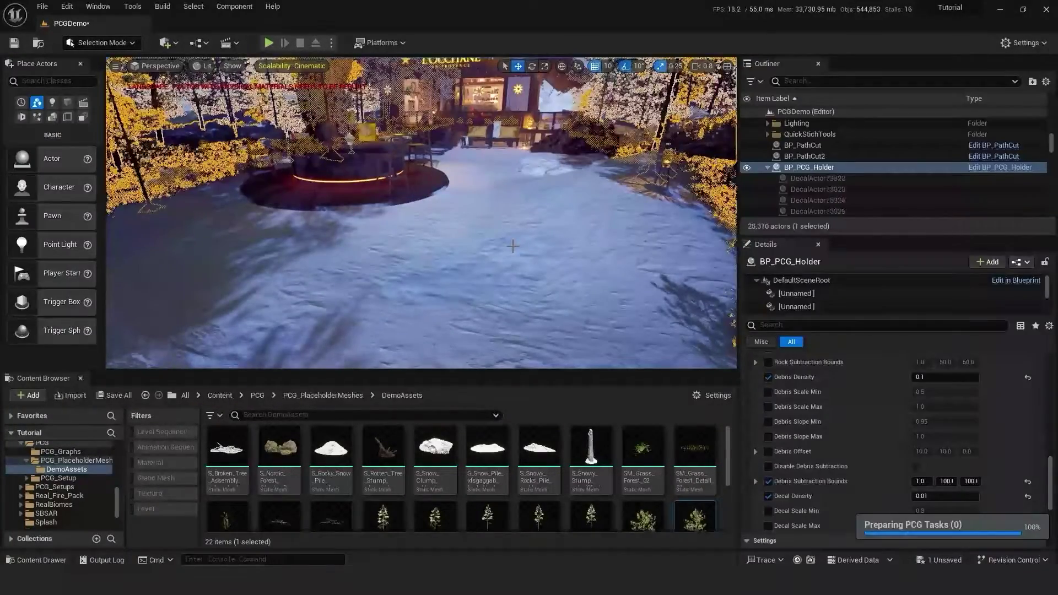
# - Select one of the generated decal actors on the snow in front of the chalet and move it across the ground
pyautogui.click(483, 265)
pyautogui.moveTo(482, 265); pyautogui.dragTo(457, 302, button='right')
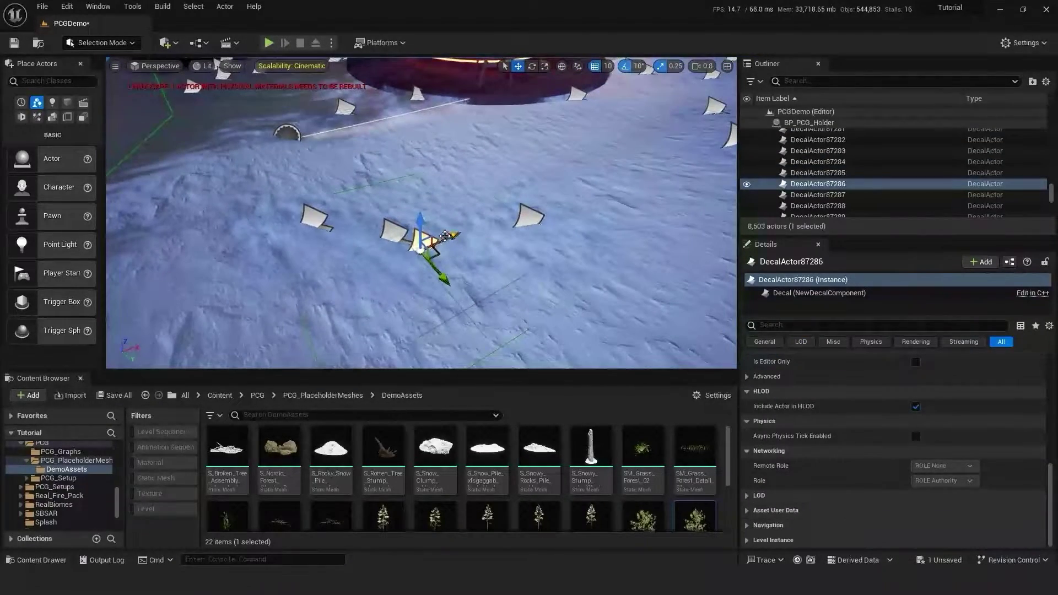
pyautogui.moveTo(446, 237); pyautogui.dragTo(541, 200)
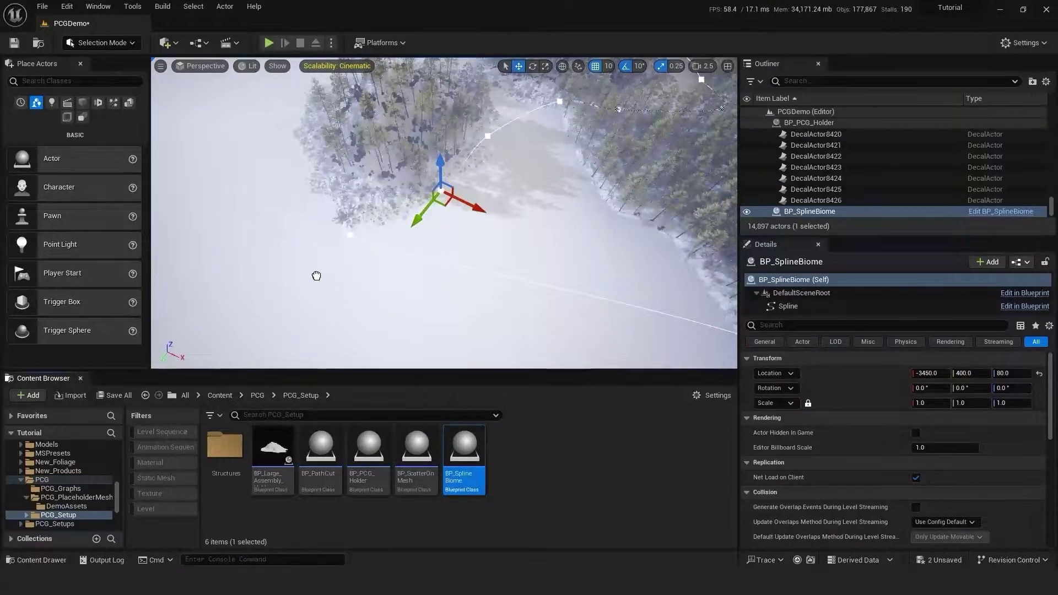
# - Add a second BP_SplineBiome on the open snow beside the forest and move its first spline points around the neighbouring tree patch
pyautogui.moveTo(259, 199); pyautogui.dragTo(259, 200)
pyautogui.moveTo(363, 254); pyautogui.dragTo(363, 254, button='right')
pyautogui.moveTo(356, 227); pyautogui.dragTo(463, 214)
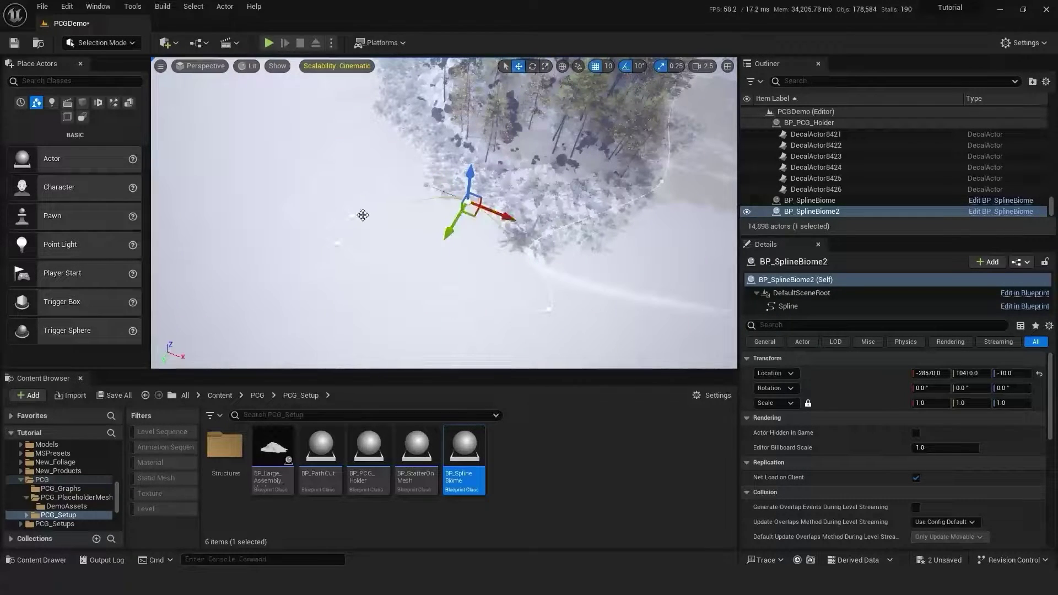
pyautogui.moveTo(352, 218); pyautogui.dragTo(403, 144)
pyautogui.moveTo(334, 243); pyautogui.dragTo(221, 94)
pyautogui.moveTo(353, 230); pyautogui.dragTo(357, 235, button='right')
# - Spread the remaining BP_SplineBiome2 points along the forest edge and extend the spline with an additional point
pyautogui.moveTo(324, 279); pyautogui.dragTo(347, 127)
pyautogui.moveTo(347, 127); pyautogui.dragTo(359, 122, button='right')
pyautogui.moveTo(405, 271); pyautogui.dragTo(555, 264)
pyautogui.click(374, 189)
pyautogui.moveTo(375, 191); pyautogui.dragTo(359, 171, button='right')
pyautogui.keyDown('alt'); pyautogui.moveTo(417, 230); pyautogui.dragTo(388, 114); pyautogui.keyUp('alt')
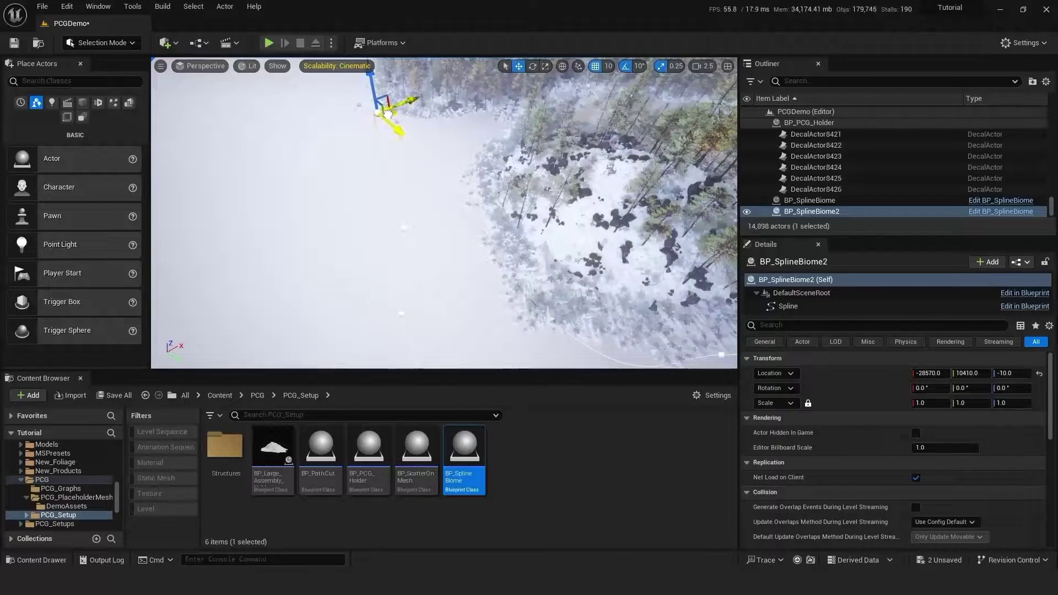
# - Move the BP_SplineBiome2 point at the outer edge of the tree patch into the gap between the two forest patches
pyautogui.moveTo(437, 223); pyautogui.dragTo(556, 215, button='right')
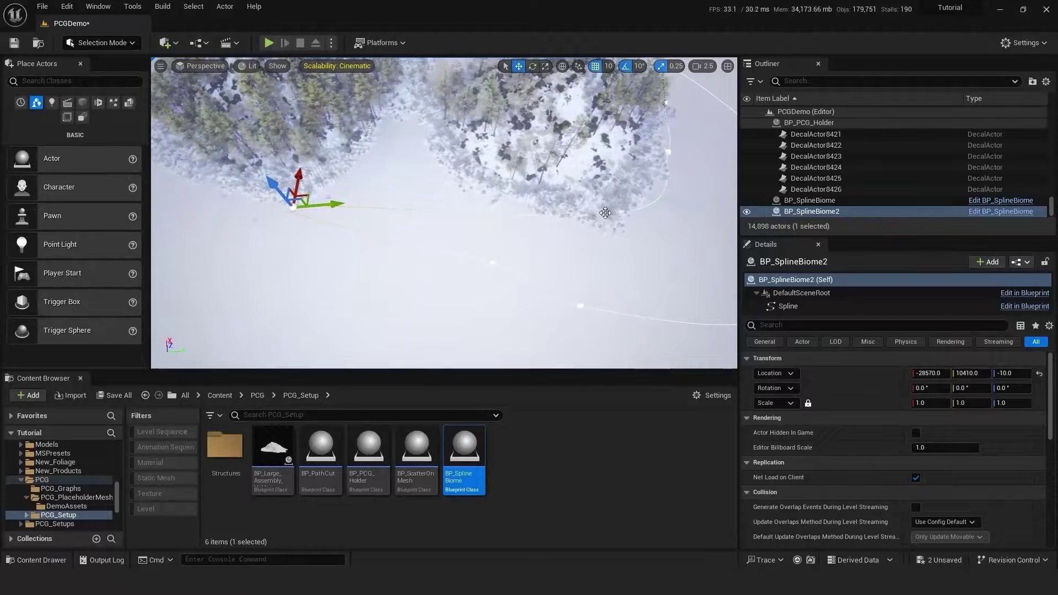
pyautogui.click(623, 212)
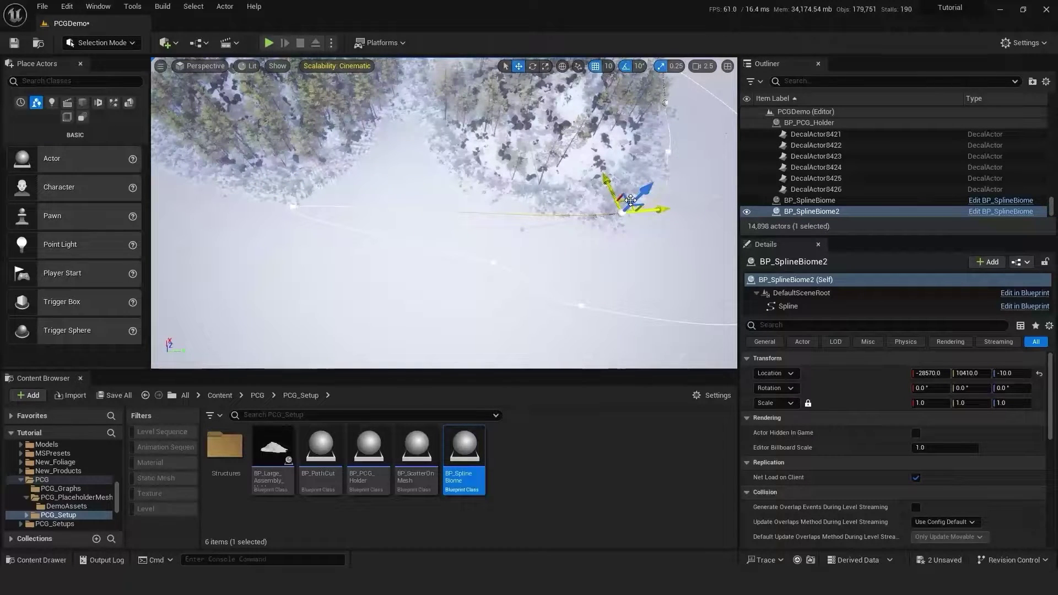
pyautogui.moveTo(631, 200); pyautogui.dragTo(417, 113)
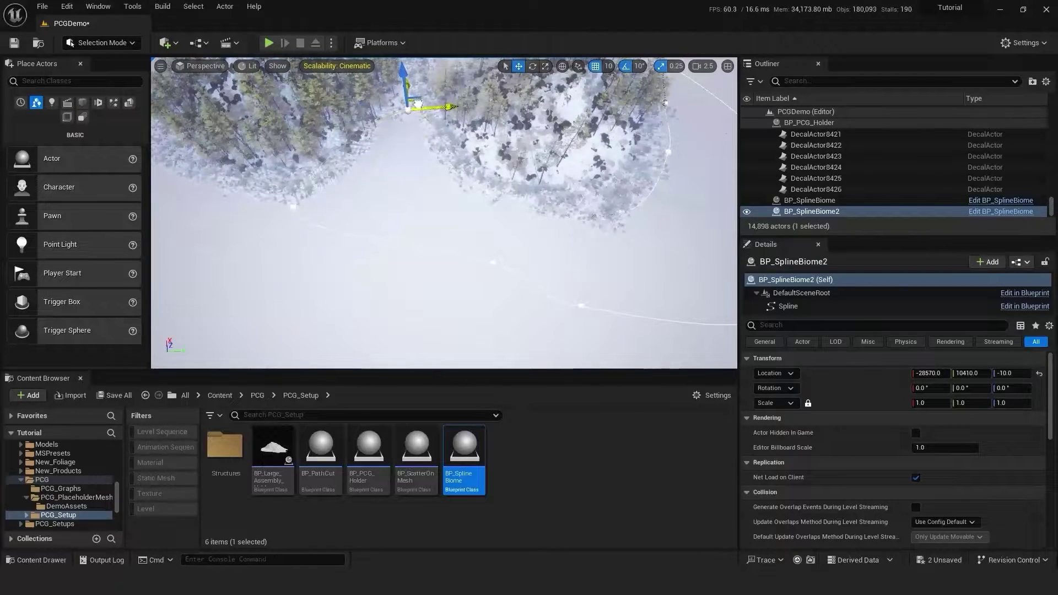
pyautogui.moveTo(417, 103); pyautogui.dragTo(362, 145)
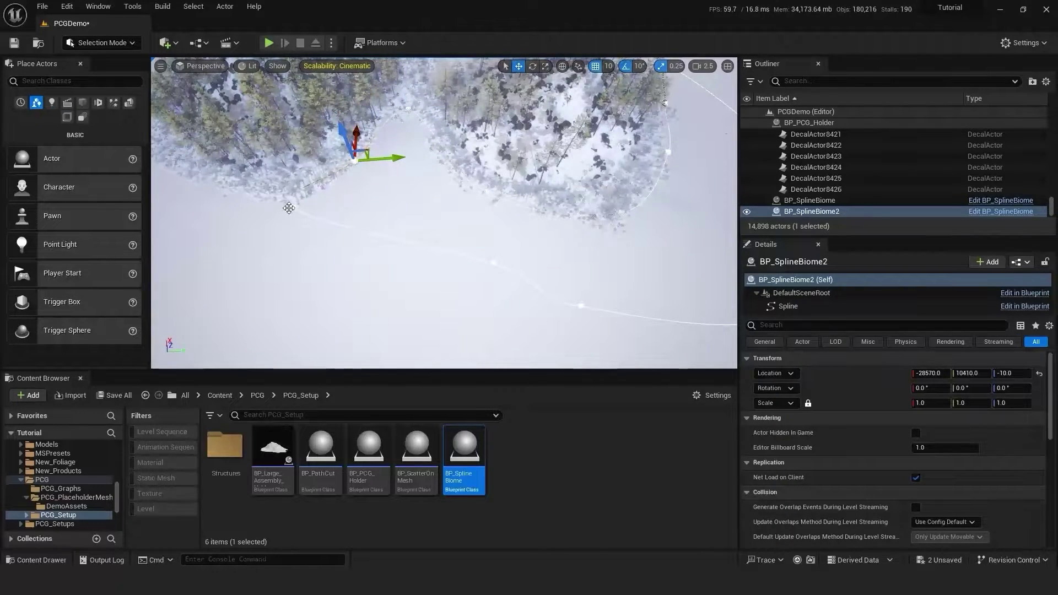
# - Select the PCG component of BP_PCG_Holder and clean up its generated forest
pyautogui.moveTo(434, 222); pyautogui.dragTo(437, 206, button='right')
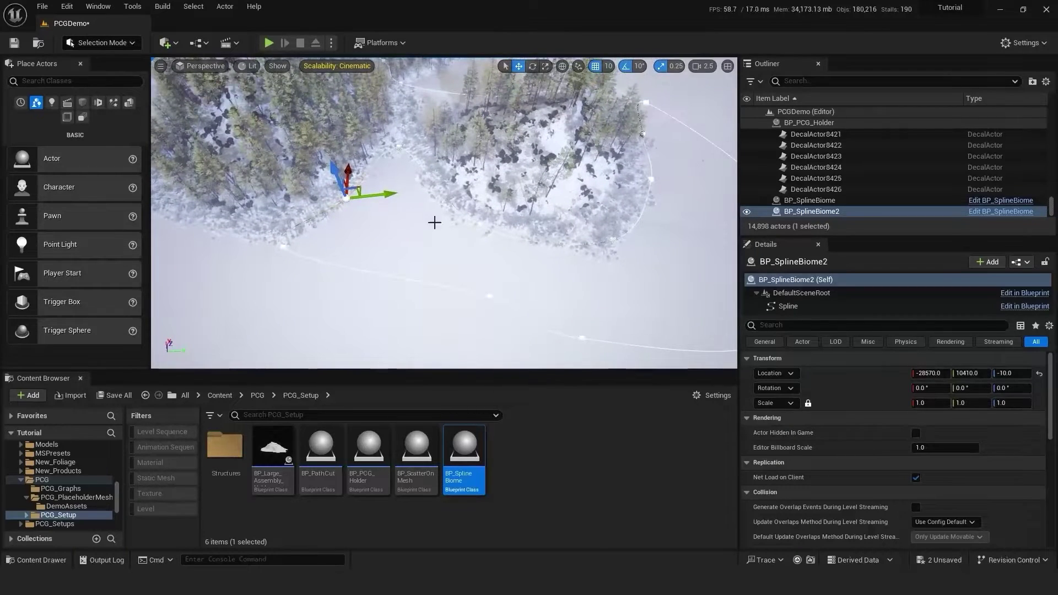
pyautogui.scroll(3, 794, 125)
pyautogui.click(768, 168)
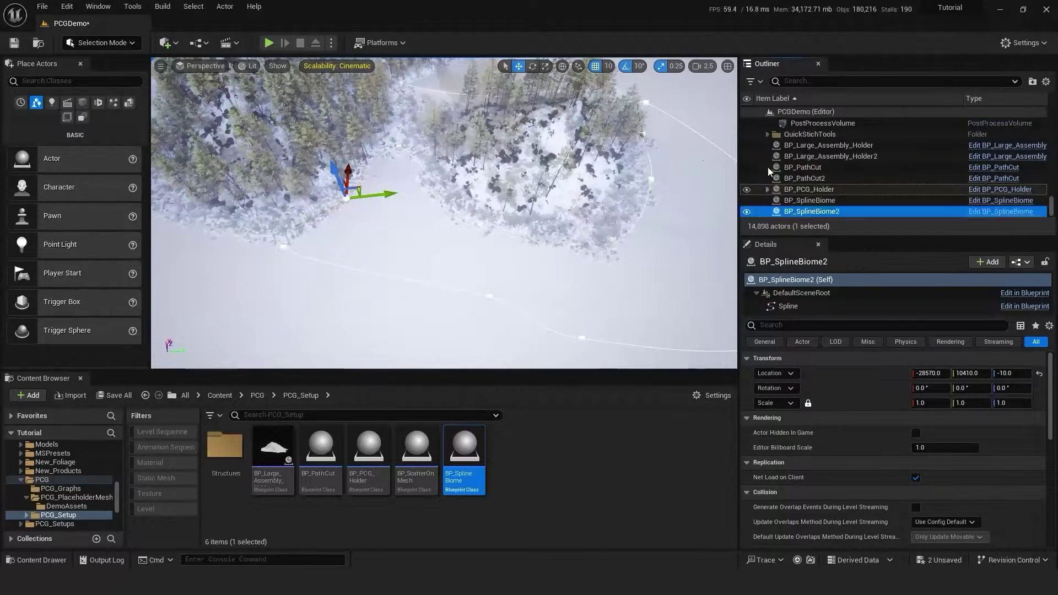
pyautogui.click(806, 200)
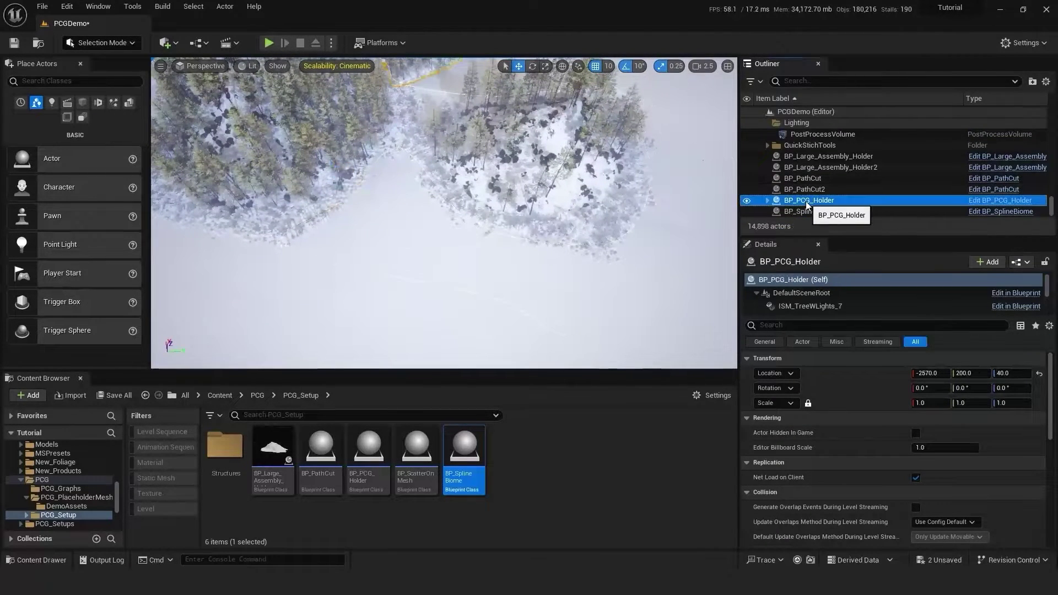
pyautogui.click(759, 292)
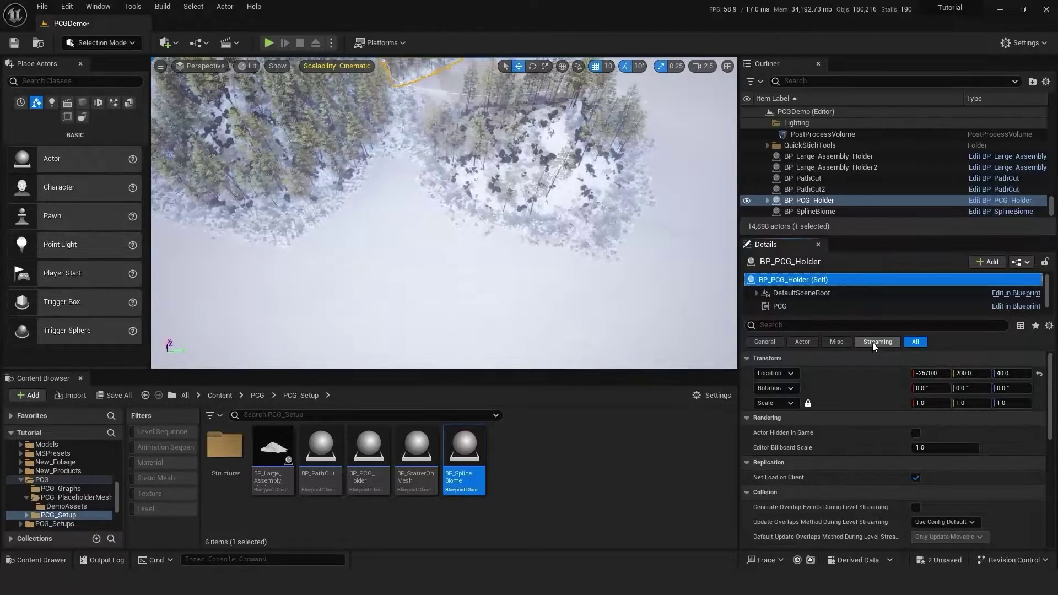
pyautogui.click(779, 306)
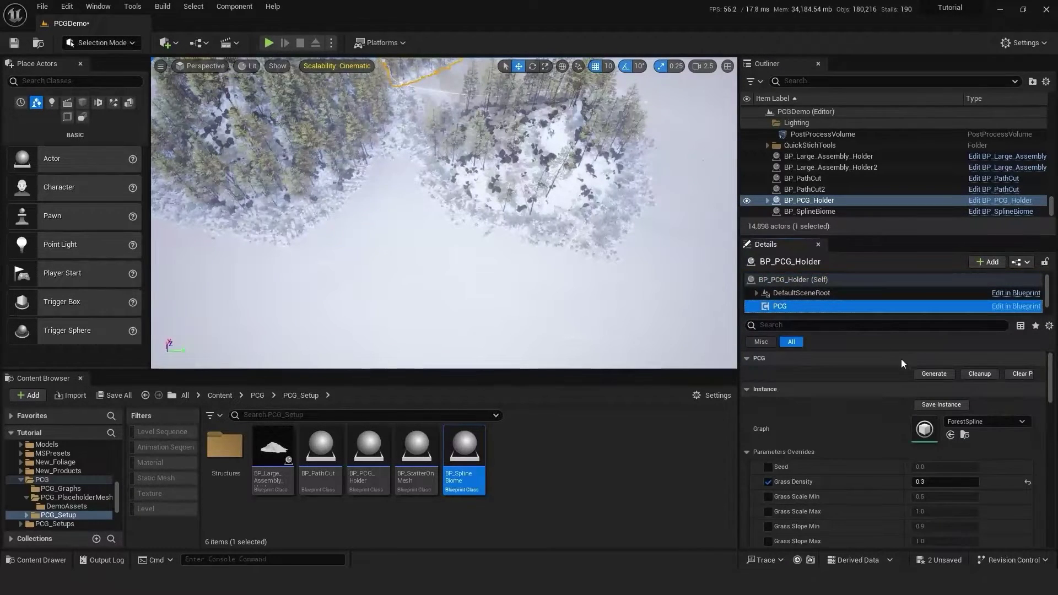
pyautogui.click(969, 375)
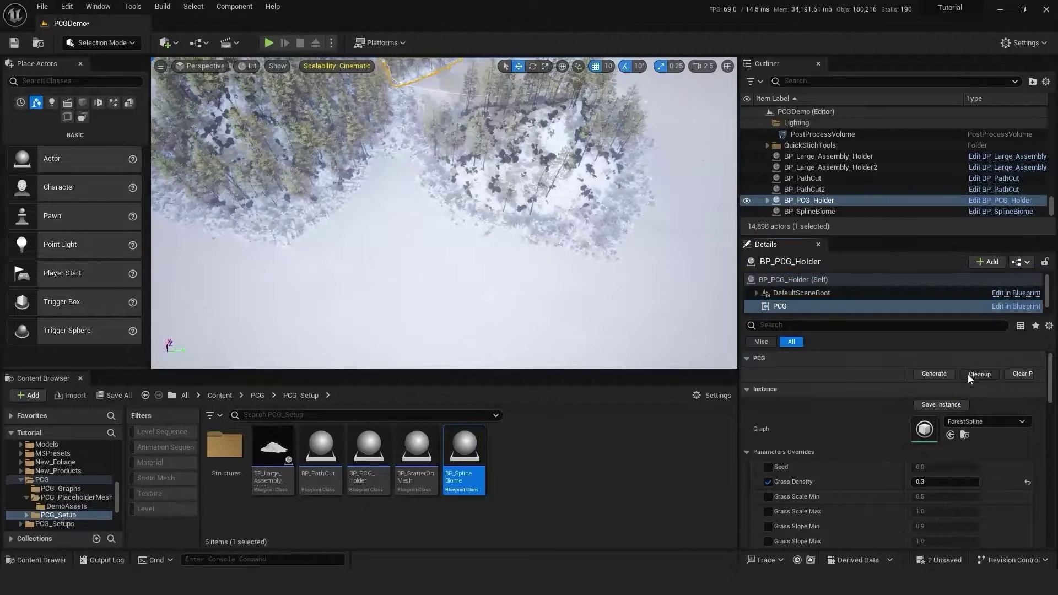
# - Regenerate the forest from the PCG component with the new spline biome included, and select the Landscape
pyautogui.click(934, 373)
pyautogui.moveTo(495, 213); pyautogui.dragTo(336, 213, button='right')
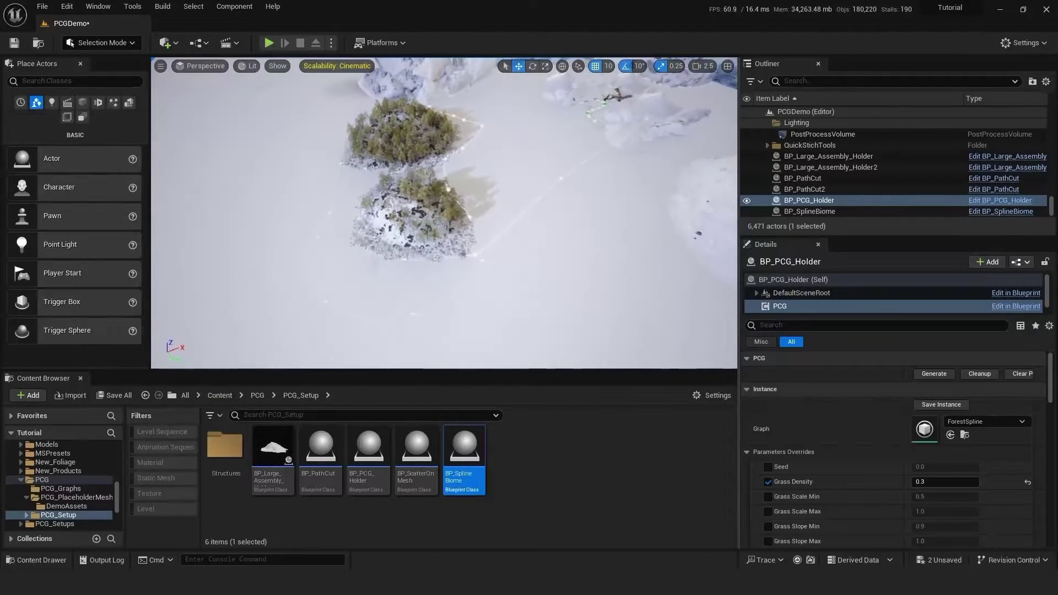
pyautogui.click(930, 373)
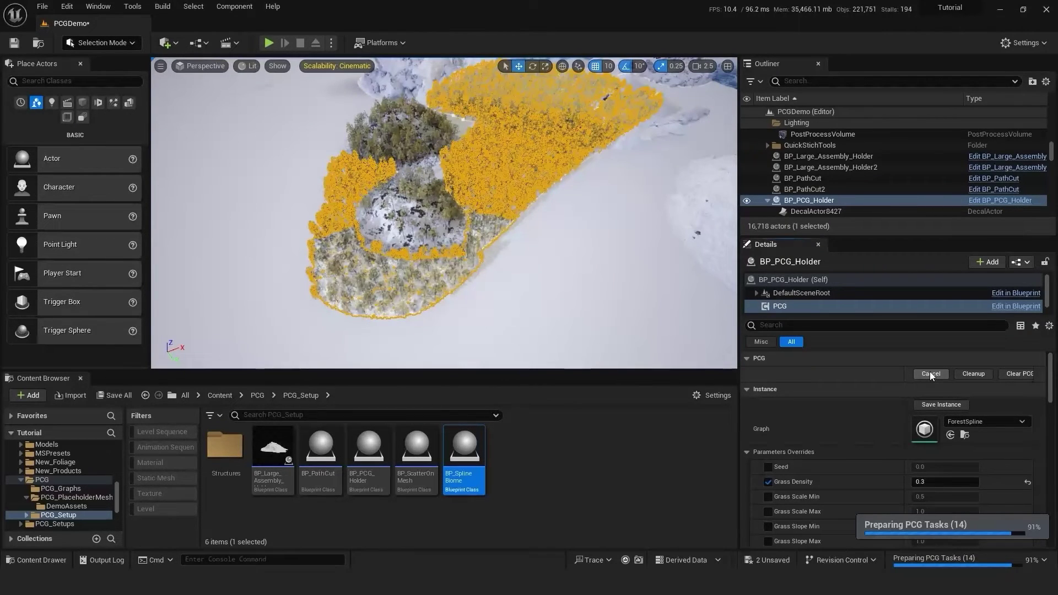
pyautogui.click(586, 292)
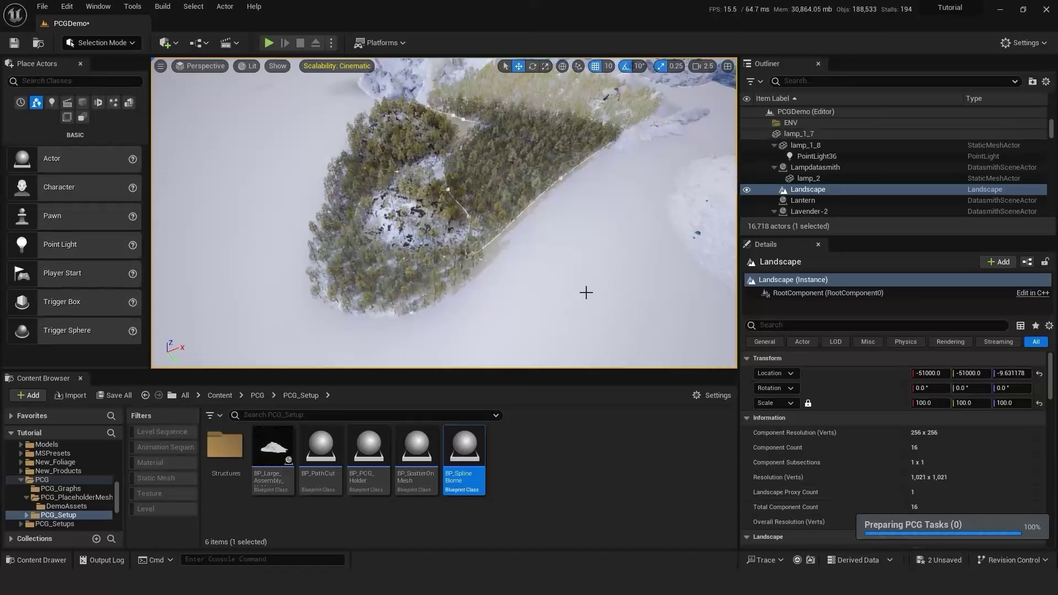